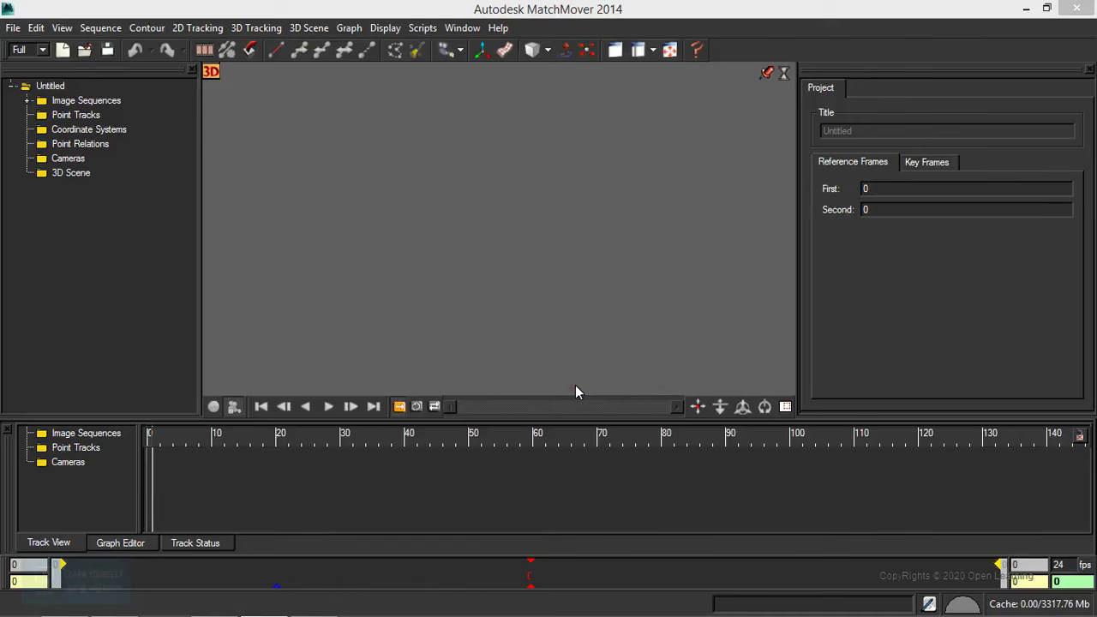
Try the Light interface mode and return to the Full mode.
{"action": "left_click", "coordinate": [37, 48]}
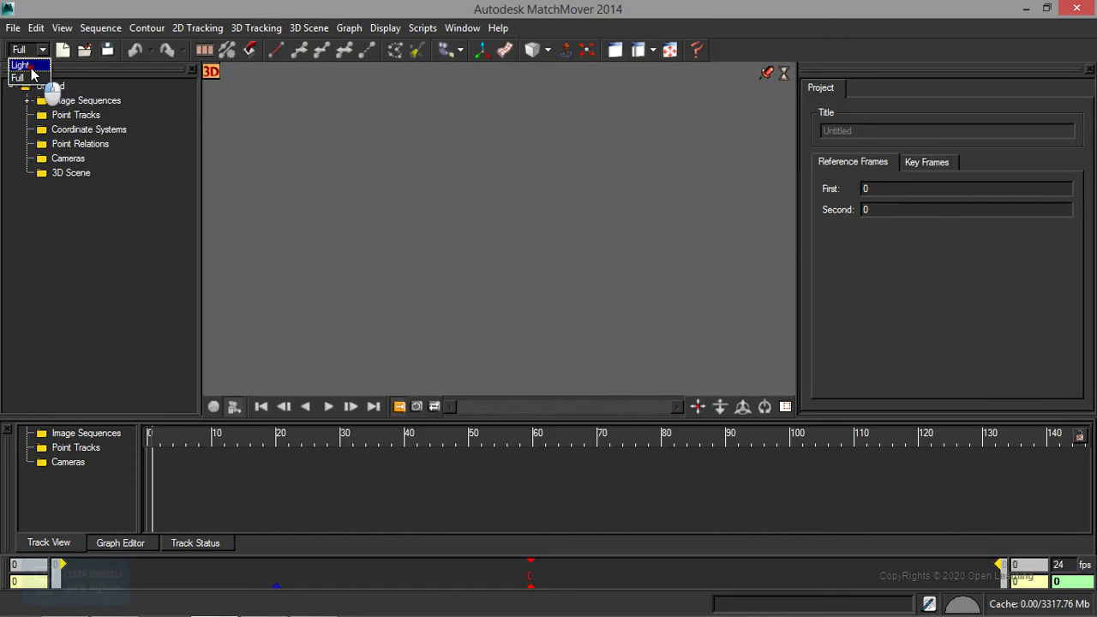
{"action": "left_click", "coordinate": [21, 65]}
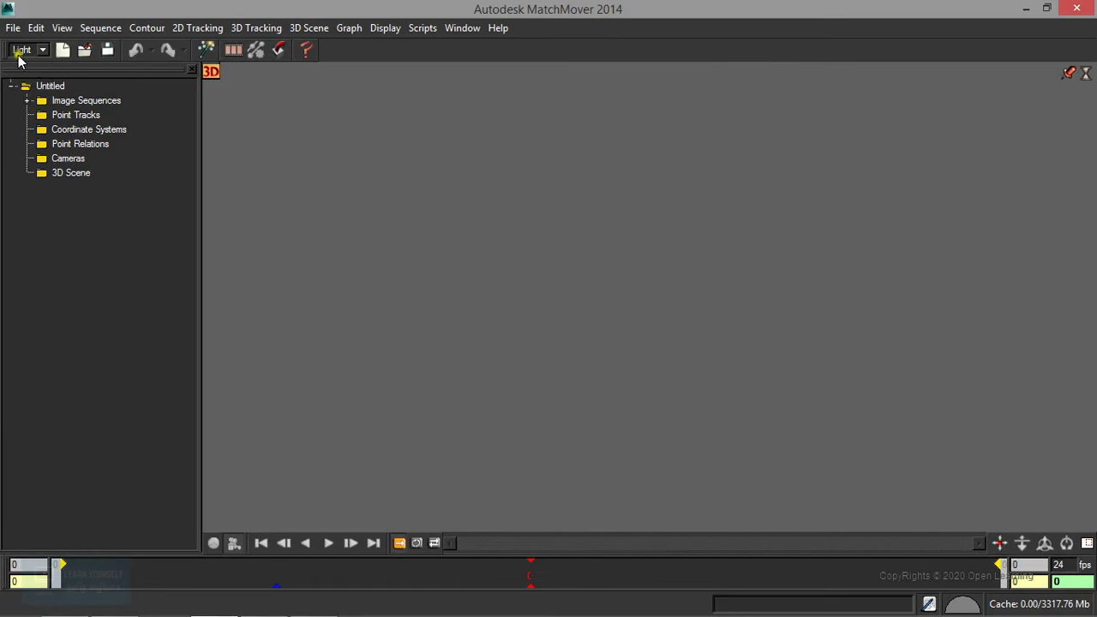
{"action": "left_click", "coordinate": [22, 51]}
{"action": "left_click", "coordinate": [19, 79]}
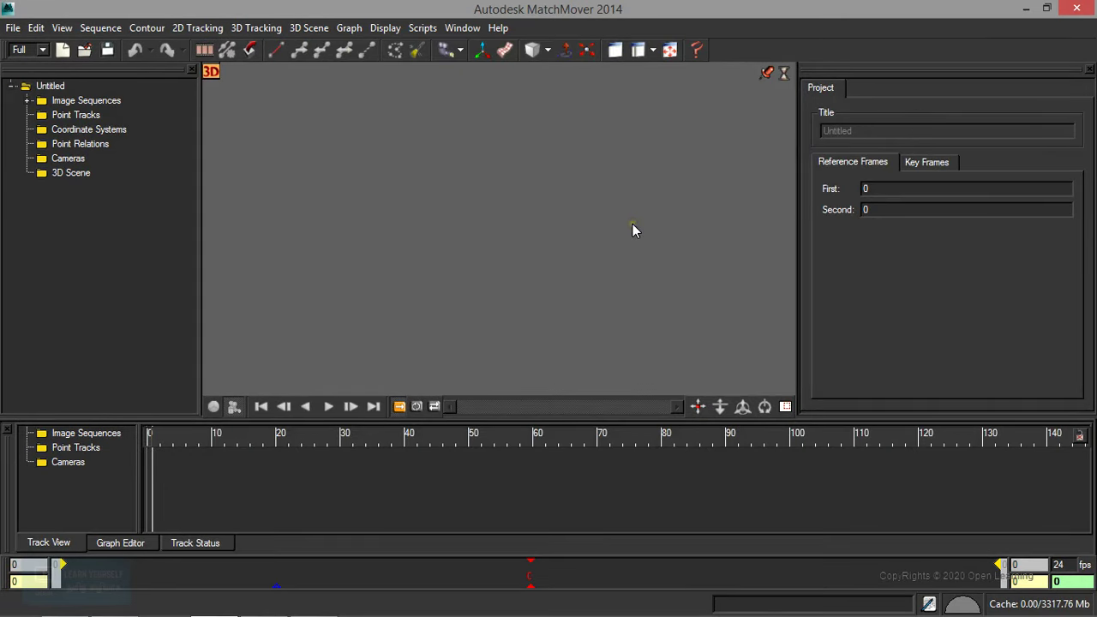
Review the available window and viewport options, and collapse the Untitled project tree.
{"action": "left_click", "coordinate": [461, 29]}
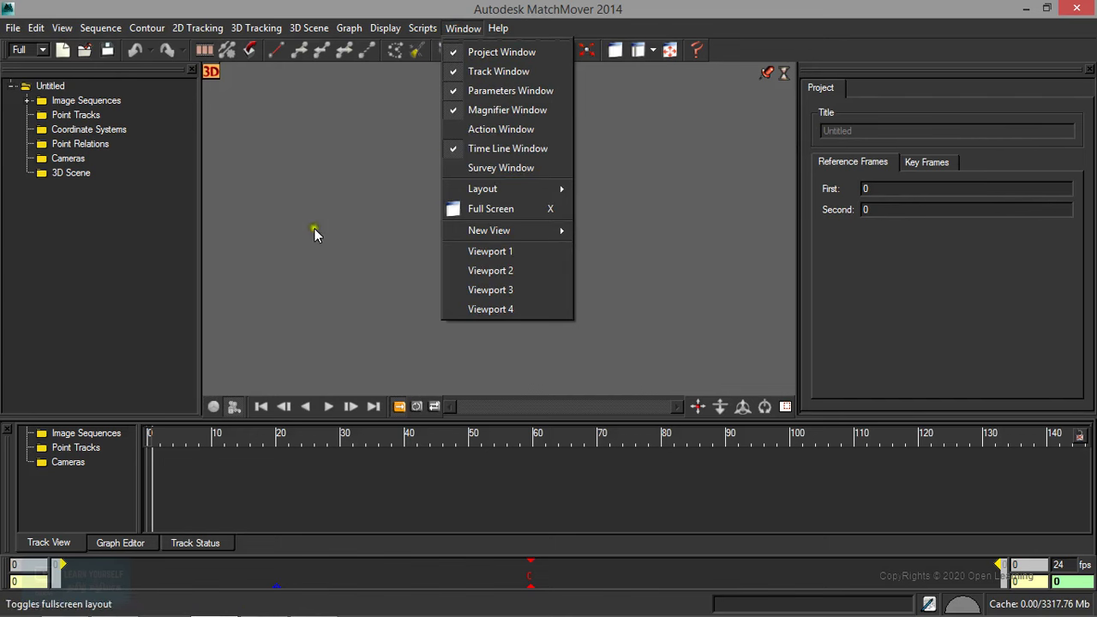
{"action": "left_click", "coordinate": [118, 264]}
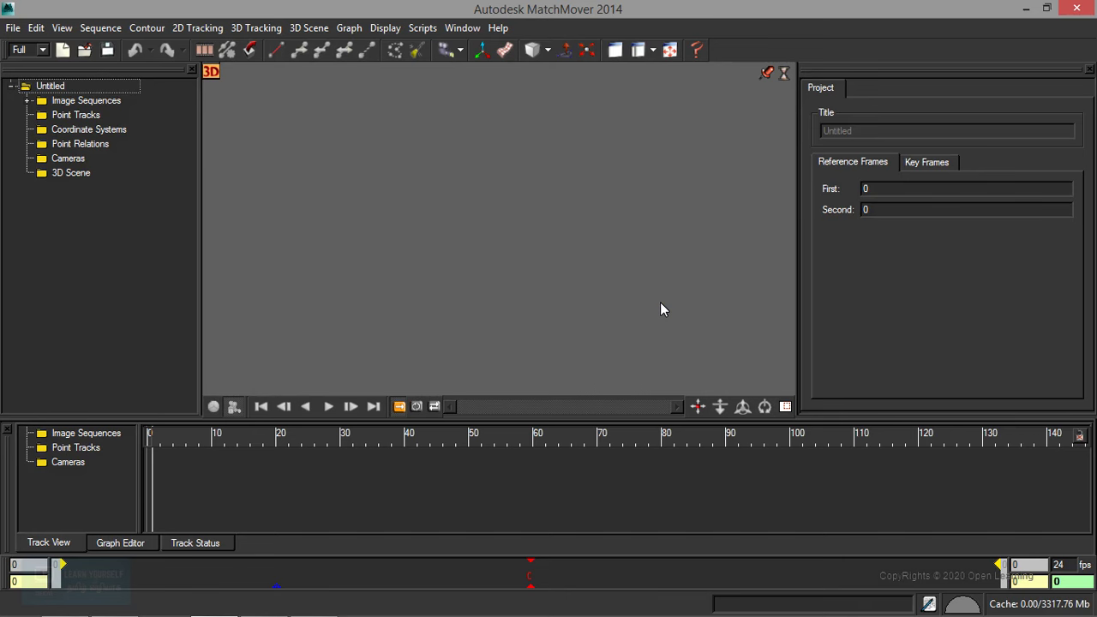
{"action": "left_click", "coordinate": [11, 86]}
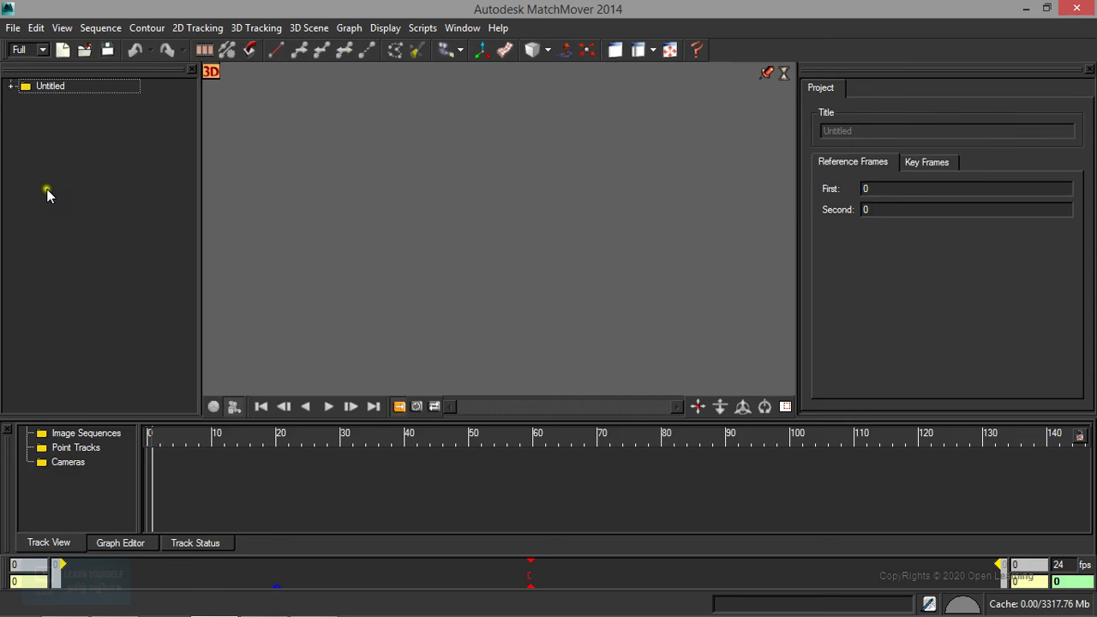
{"action": "left_click", "coordinate": [13, 29]}
{"action": "left_click", "coordinate": [13, 28]}
{"action": "left_click", "coordinate": [13, 29]}
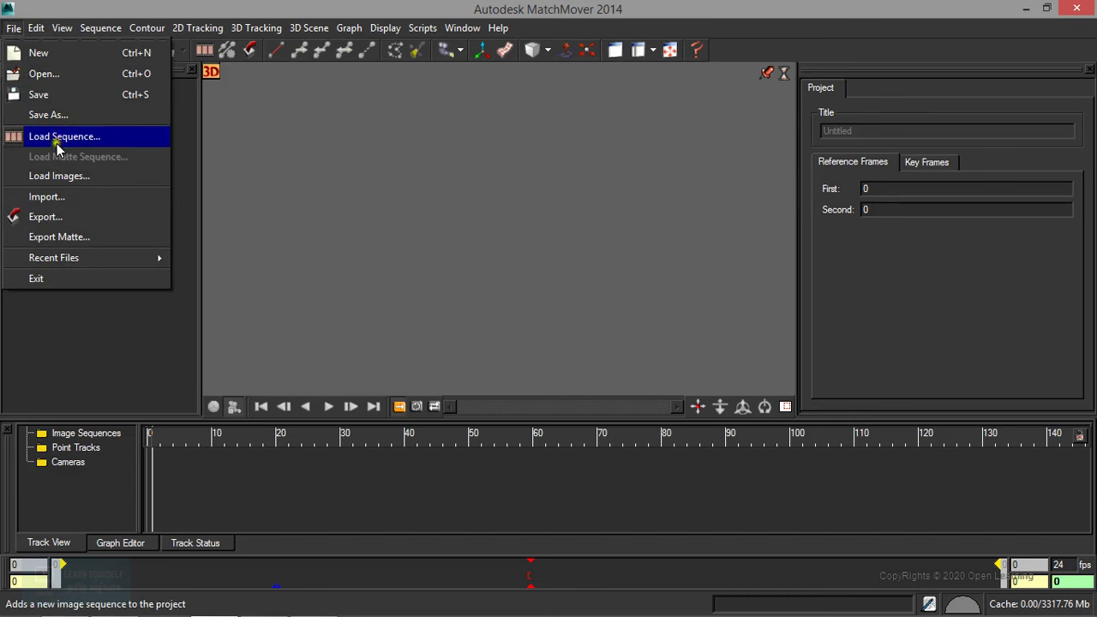
{"action": "left_click", "coordinate": [55, 211]}
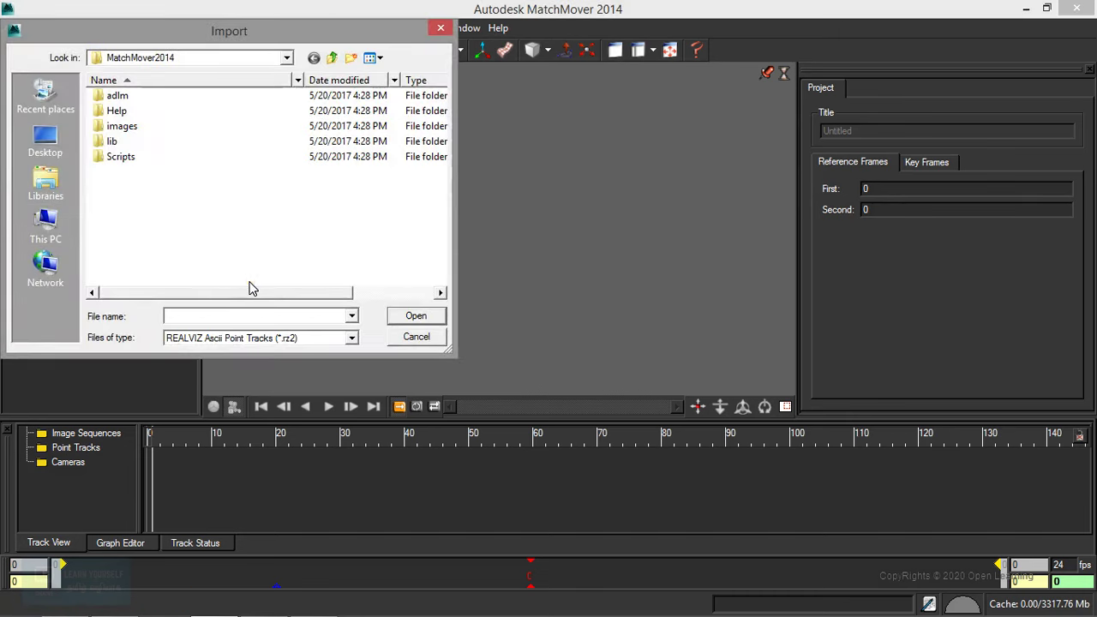
{"action": "left_click", "coordinate": [331, 57]}
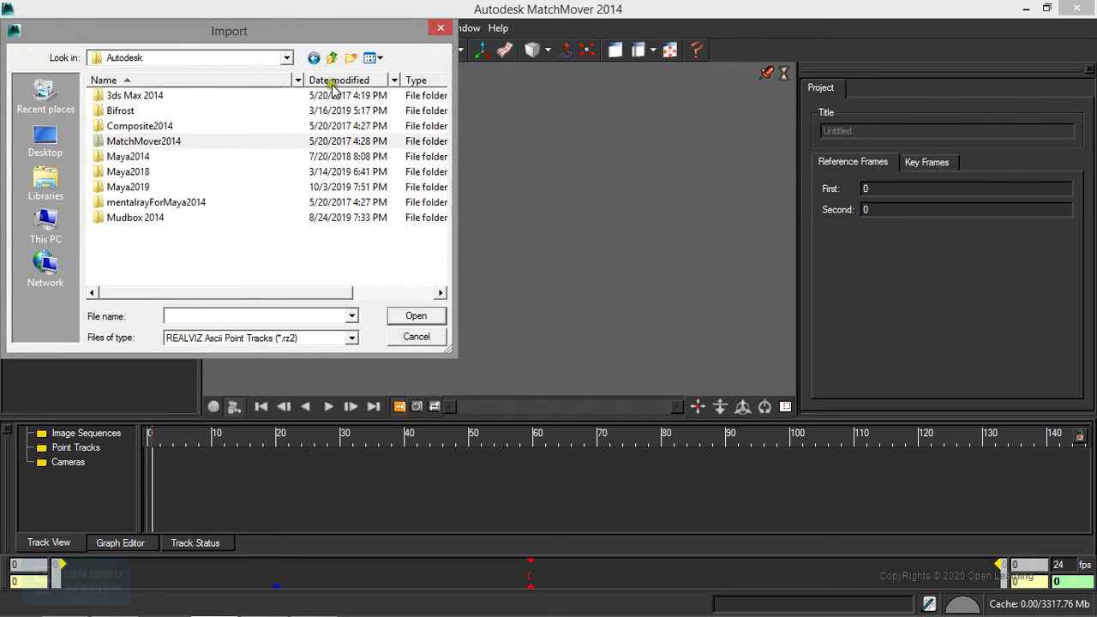
{"action": "left_click", "coordinate": [417, 336]}
Load the image sequence starting with LowImageSeq_00014.jpg from the LowSizeImageSeq folder.
{"action": "left_click", "coordinate": [13, 28]}
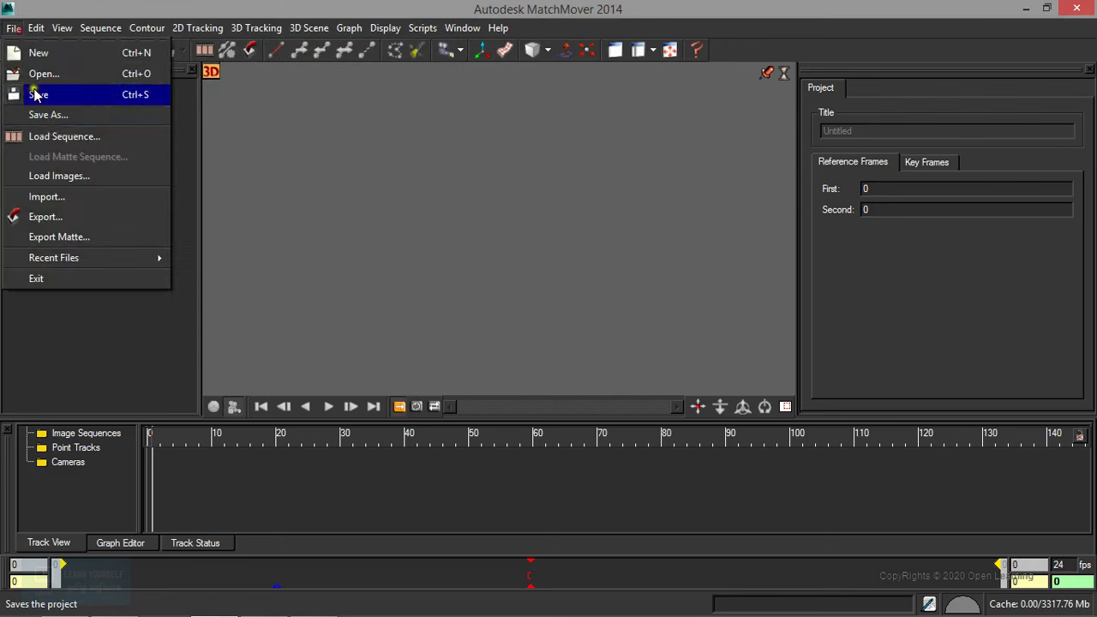
{"action": "left_click", "coordinate": [47, 137]}
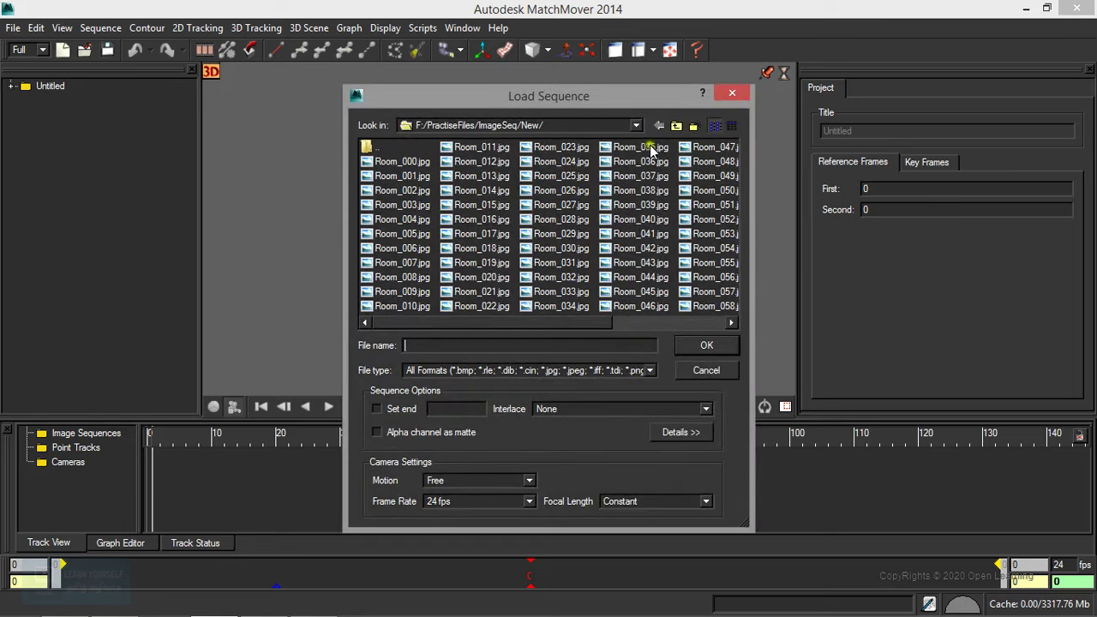
{"action": "left_click", "coordinate": [676, 127]}
{"action": "left_click", "coordinate": [677, 127]}
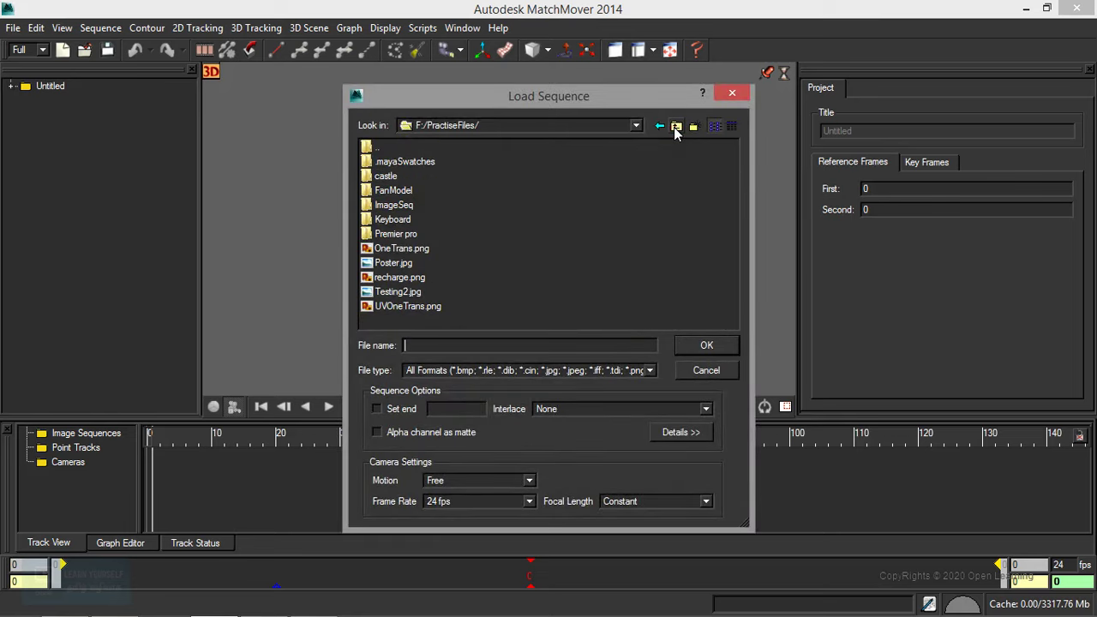
{"action": "left_click", "coordinate": [677, 127]}
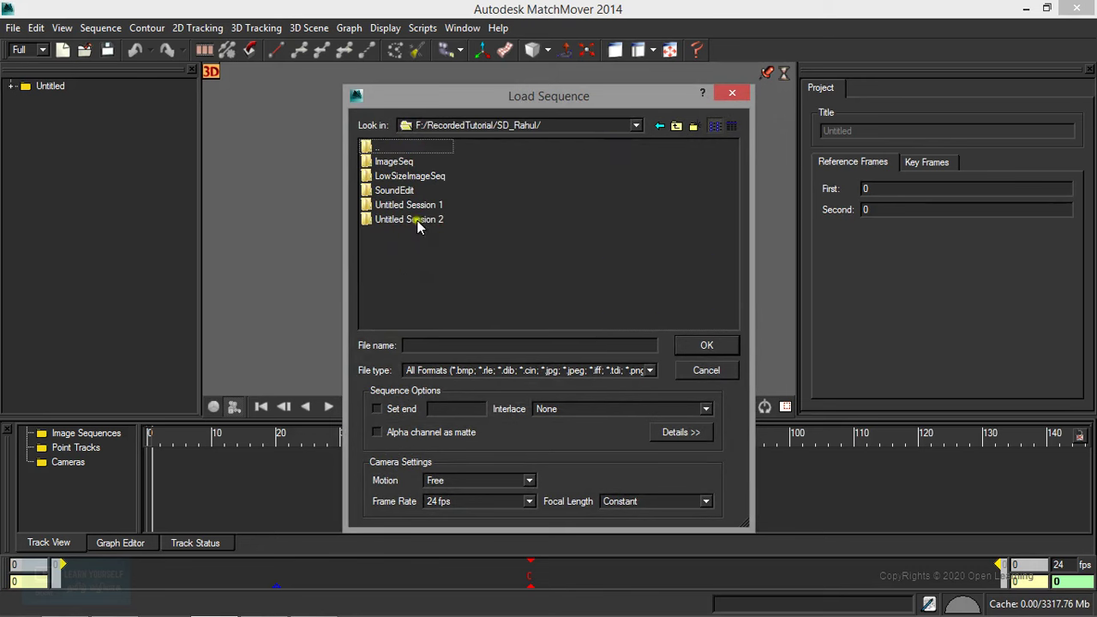
{"action": "double_click", "coordinate": [412, 176]}
{"action": "left_click", "coordinate": [413, 167]}
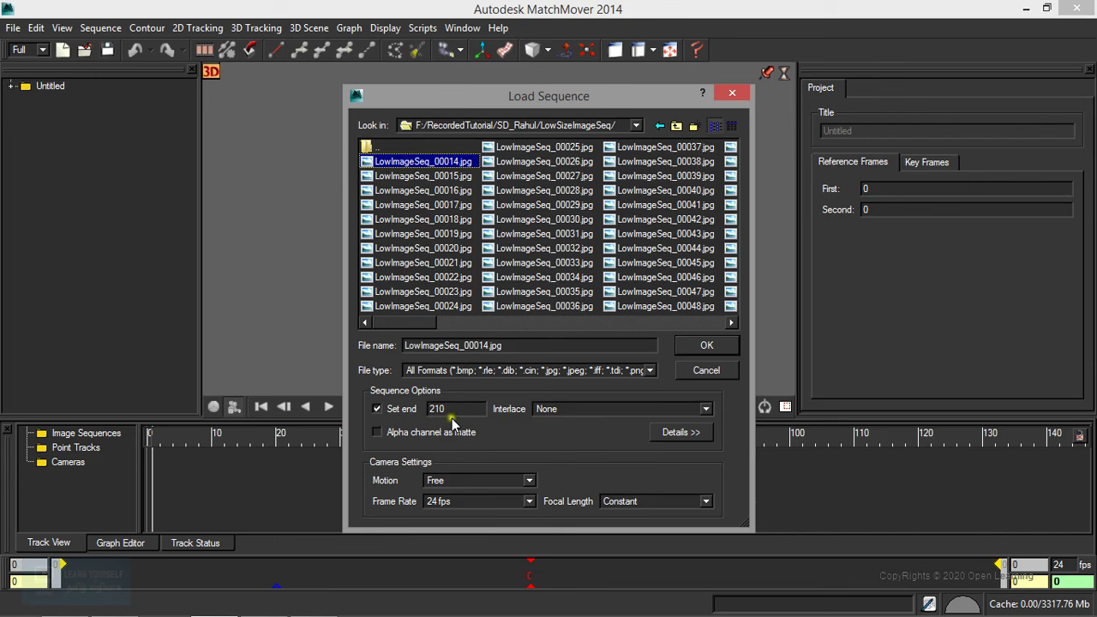
{"action": "left_click", "coordinate": [704, 347]}
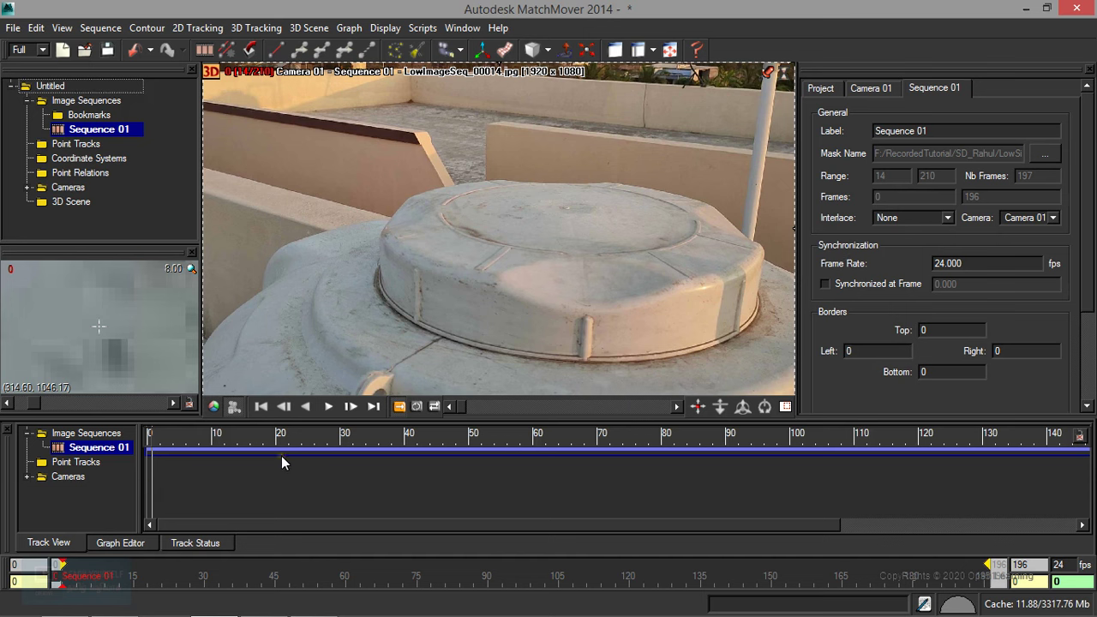
Examine the project's reference frames, Camera 01's film back, focal length, translation and rotation settings, and Sequence 01's range and frame rate.
{"action": "left_click", "coordinate": [825, 88]}
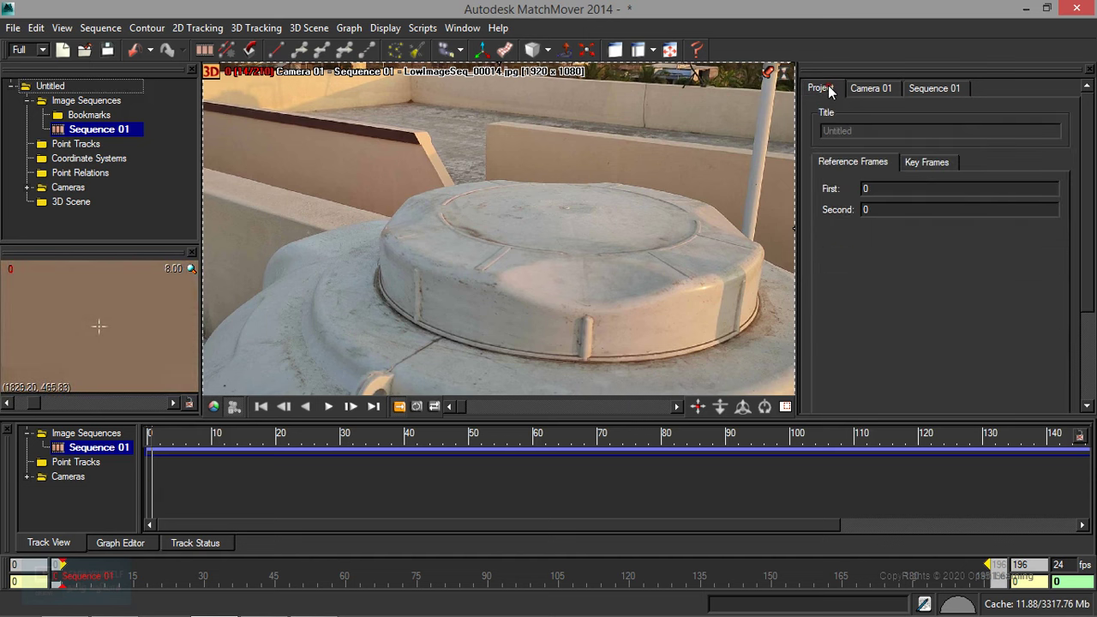
{"action": "left_click", "coordinate": [864, 93]}
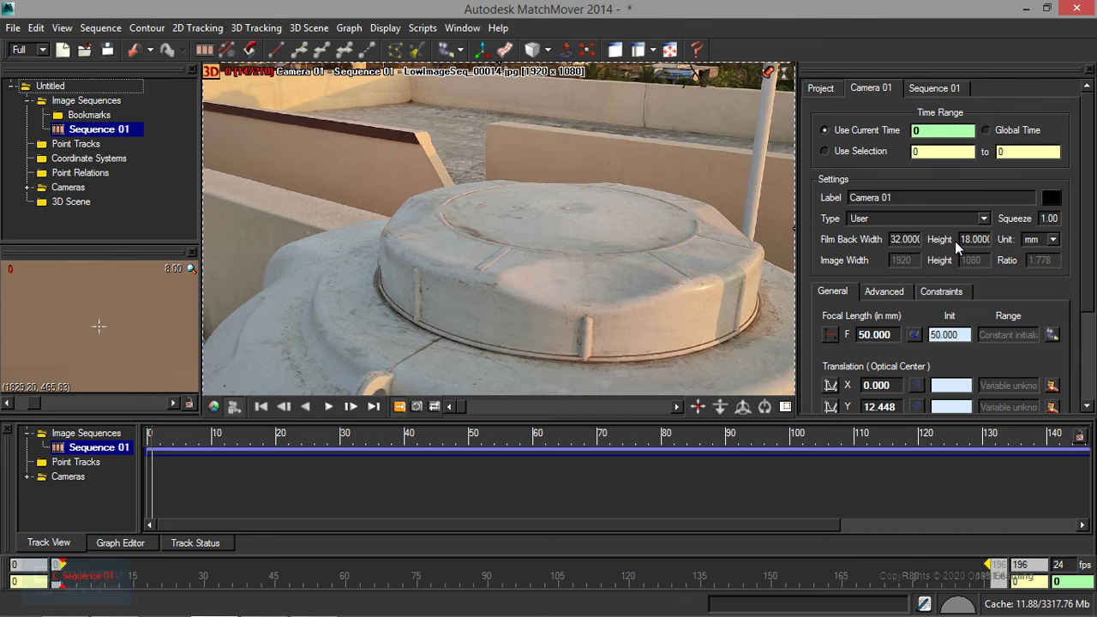
{"action": "left_click_drag", "start_coordinate": [1089, 184], "coordinate": [1089, 251]}
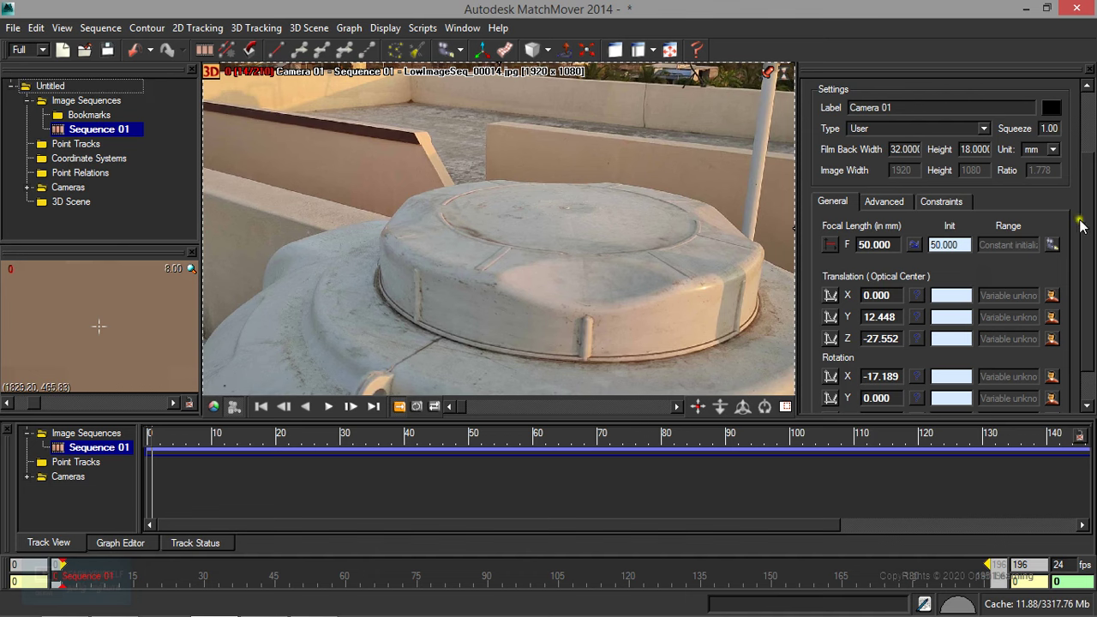
{"action": "left_click_drag", "start_coordinate": [1086, 216], "coordinate": [1089, 242]}
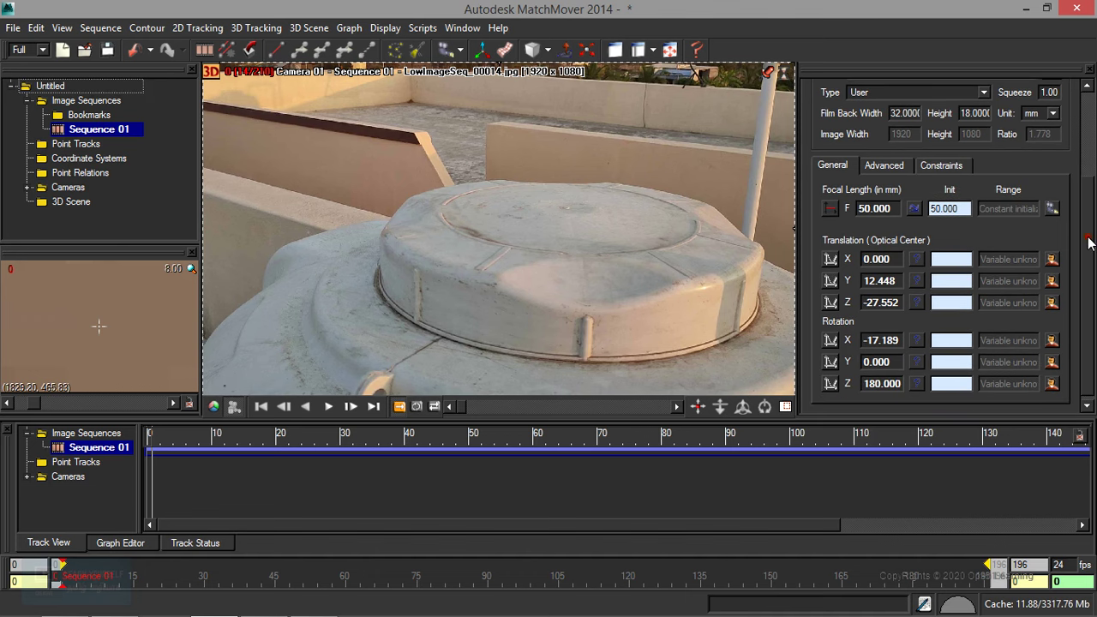
{"action": "left_click", "coordinate": [607, 276]}
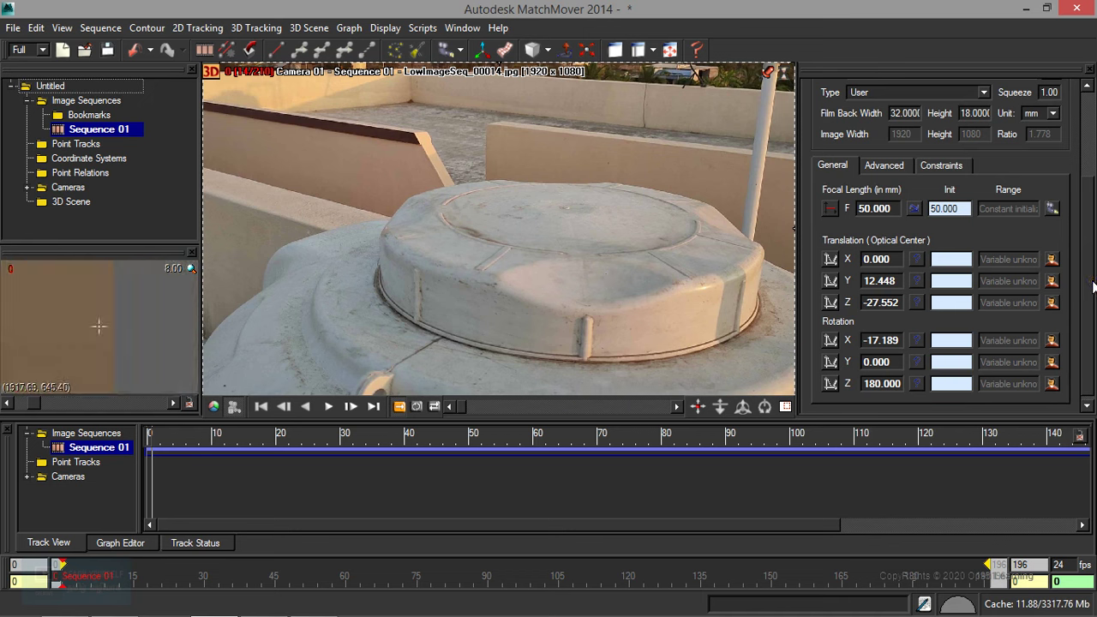
{"action": "scroll", "coordinate": [1086, 241], "scroll_direction": "up", "scroll_amount": 2}
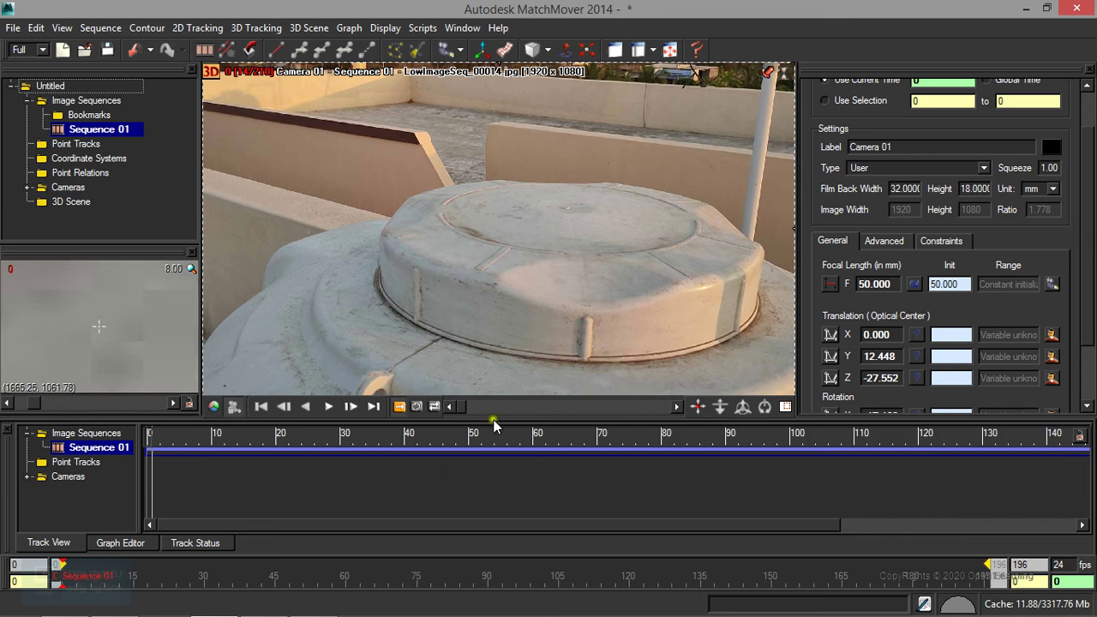
{"action": "scroll", "coordinate": [1088, 225], "scroll_direction": "up", "scroll_amount": 2}
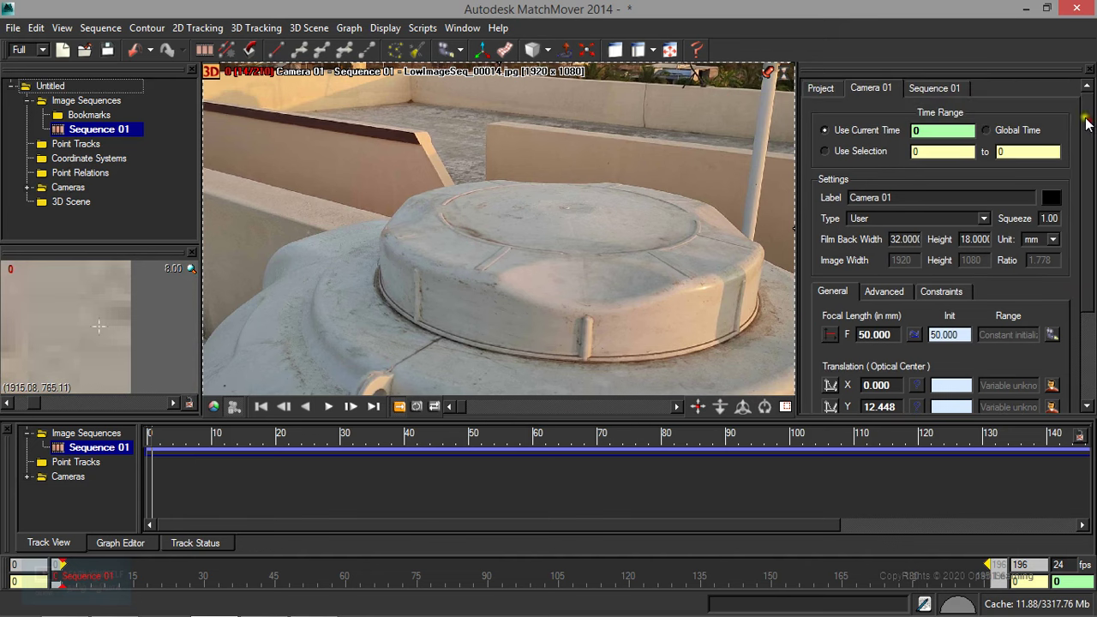
{"action": "left_click", "coordinate": [924, 89]}
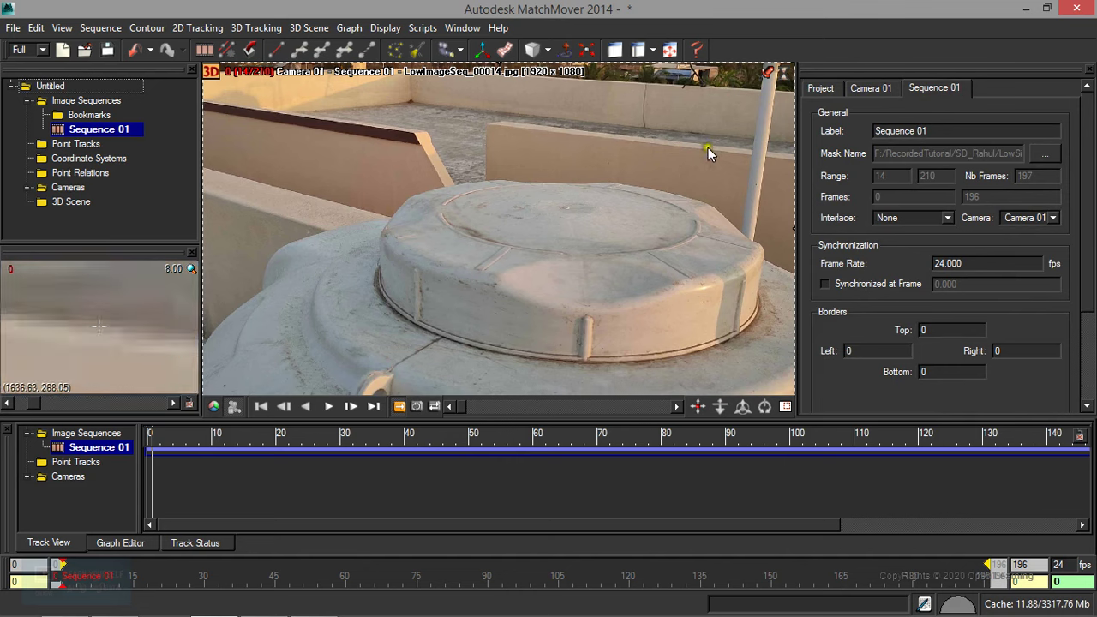
{"action": "left_click", "coordinate": [823, 90]}
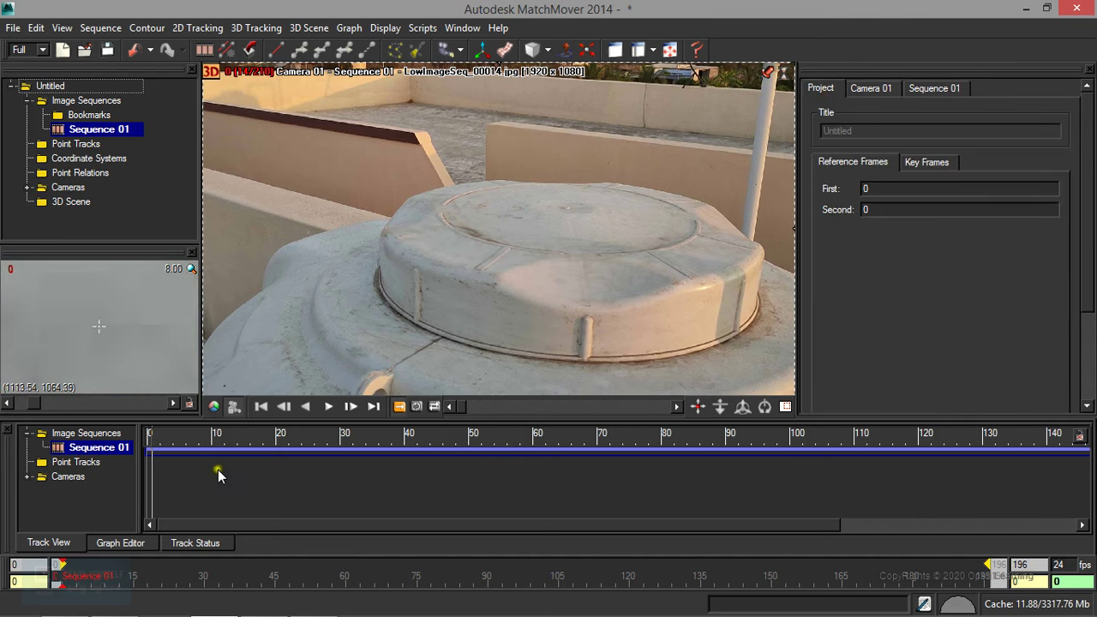
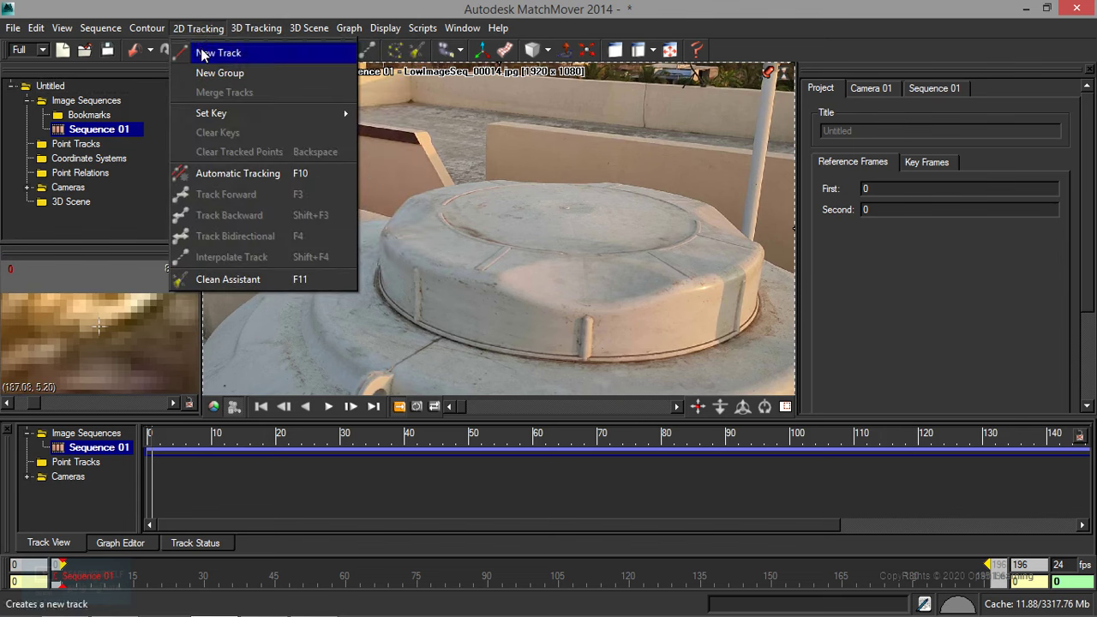
Open the Automatic Tracking settings, choose Grayscale tracking and set the minimum track length to 20.
{"action": "left_click", "coordinate": [297, 173]}
{"action": "left_click_drag", "start_coordinate": [549, 196], "coordinate": [388, 110]}
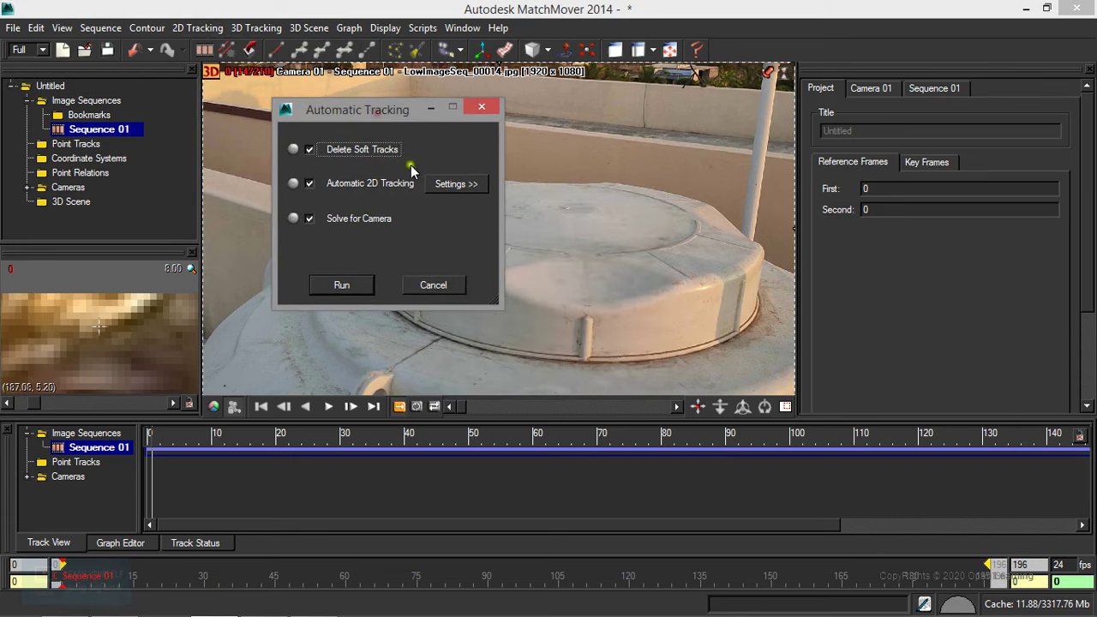
{"action": "left_click", "coordinate": [471, 185]}
{"action": "left_click_drag", "start_coordinate": [661, 128], "coordinate": [595, 131]}
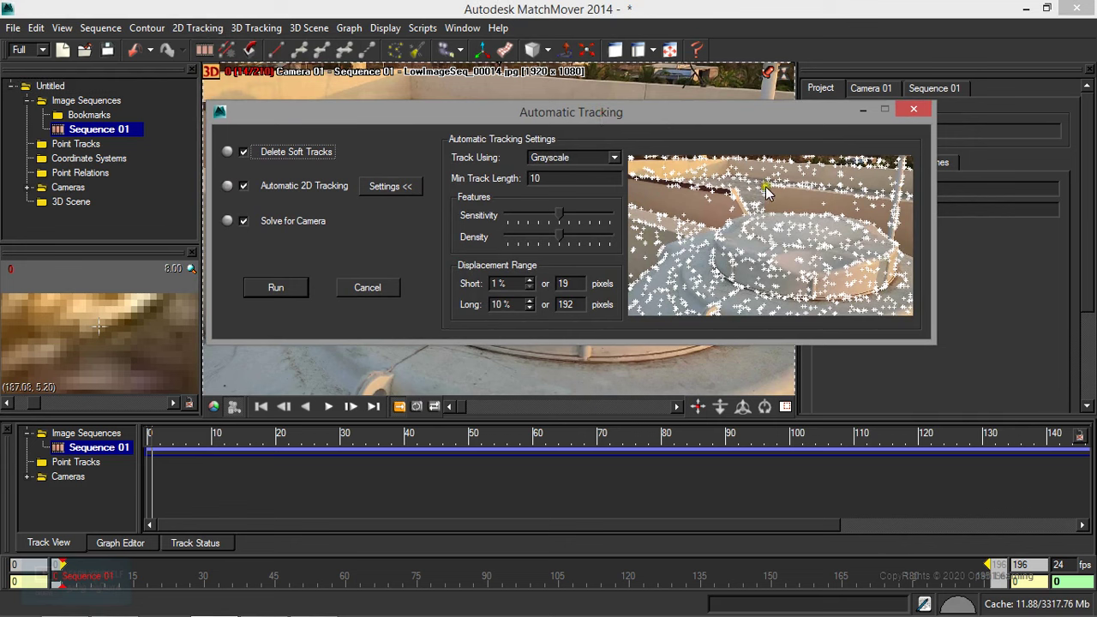
{"action": "left_click", "coordinate": [614, 159]}
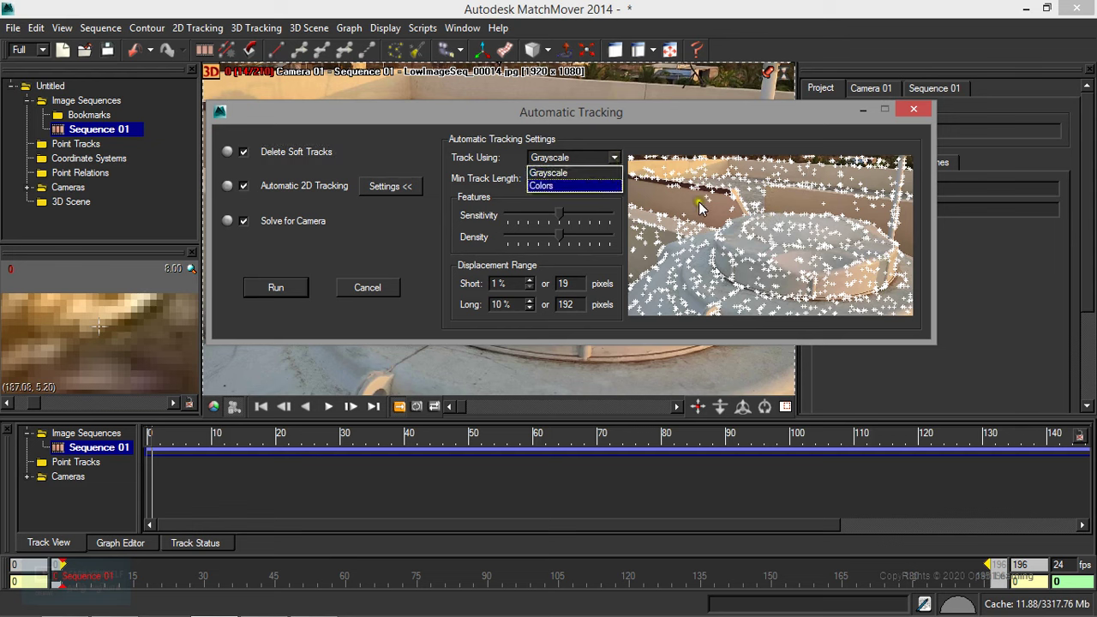
{"action": "left_click", "coordinate": [587, 174]}
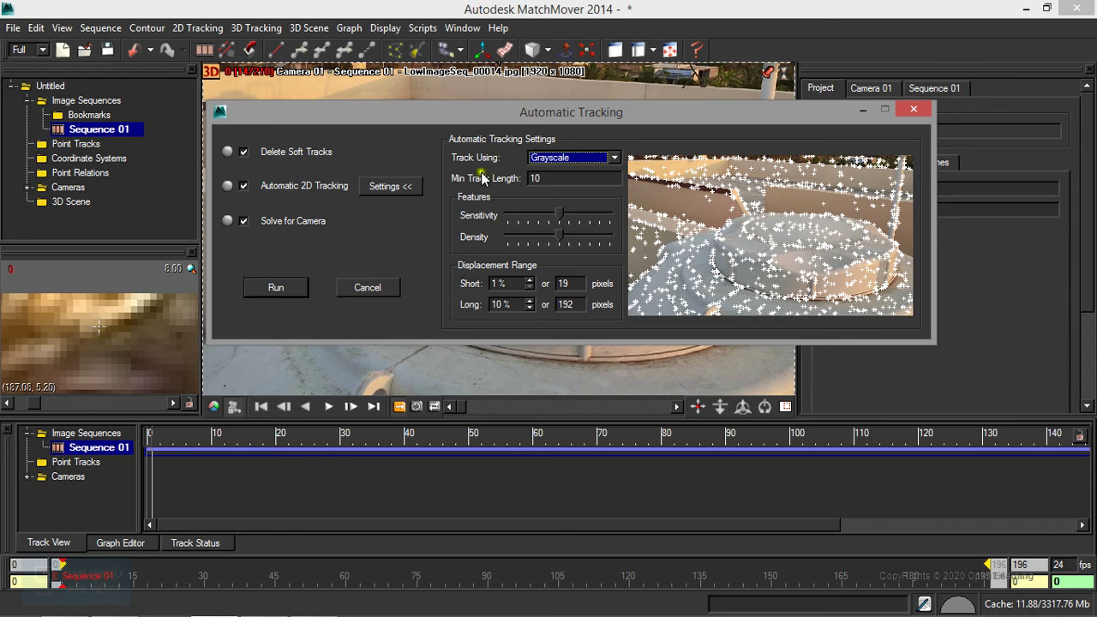
{"action": "left_click", "coordinate": [556, 181]}
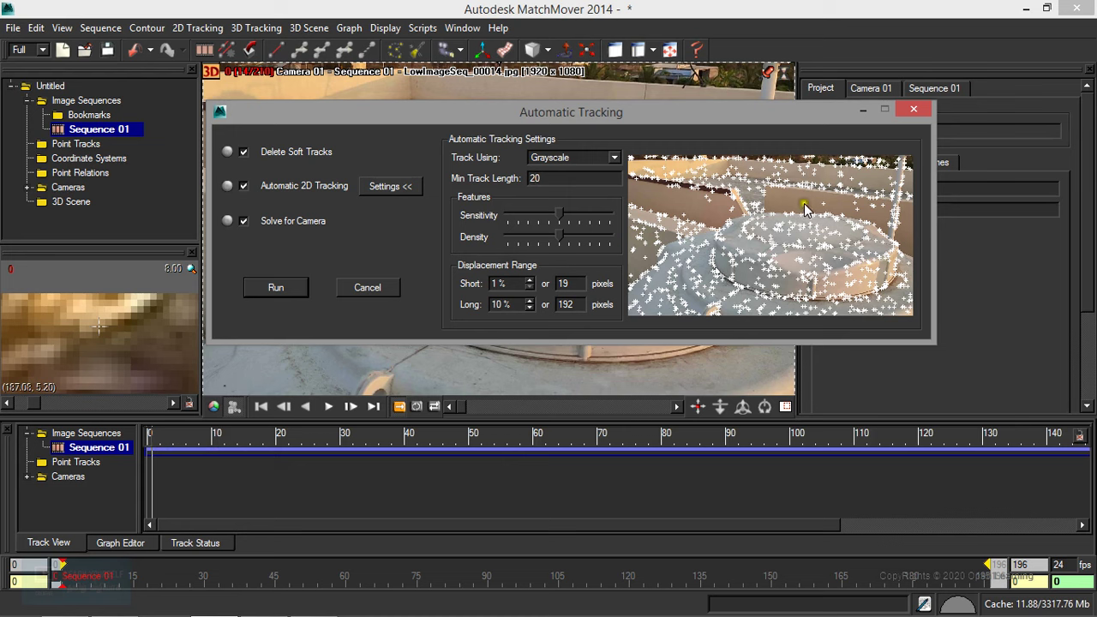
Try maximum feature sensitivity and density against the tracking preview, return both to the middle, and cancel Automatic Tracking.
{"action": "left_click_drag", "start_coordinate": [559, 214], "coordinate": [786, 219]}
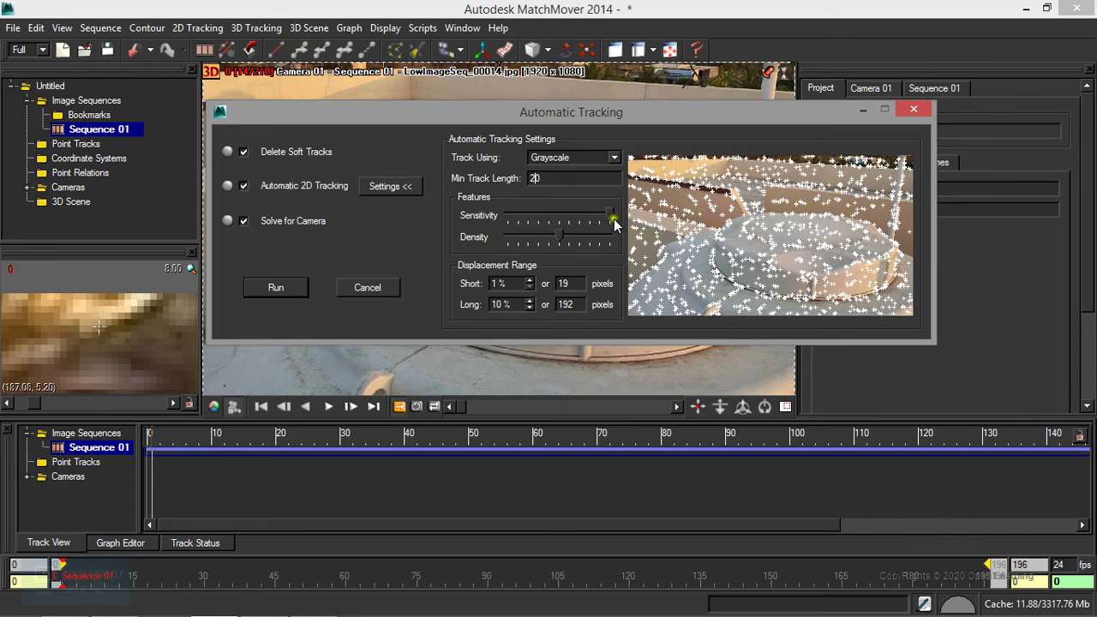
{"action": "left_click_drag", "start_coordinate": [609, 216], "coordinate": [643, 242]}
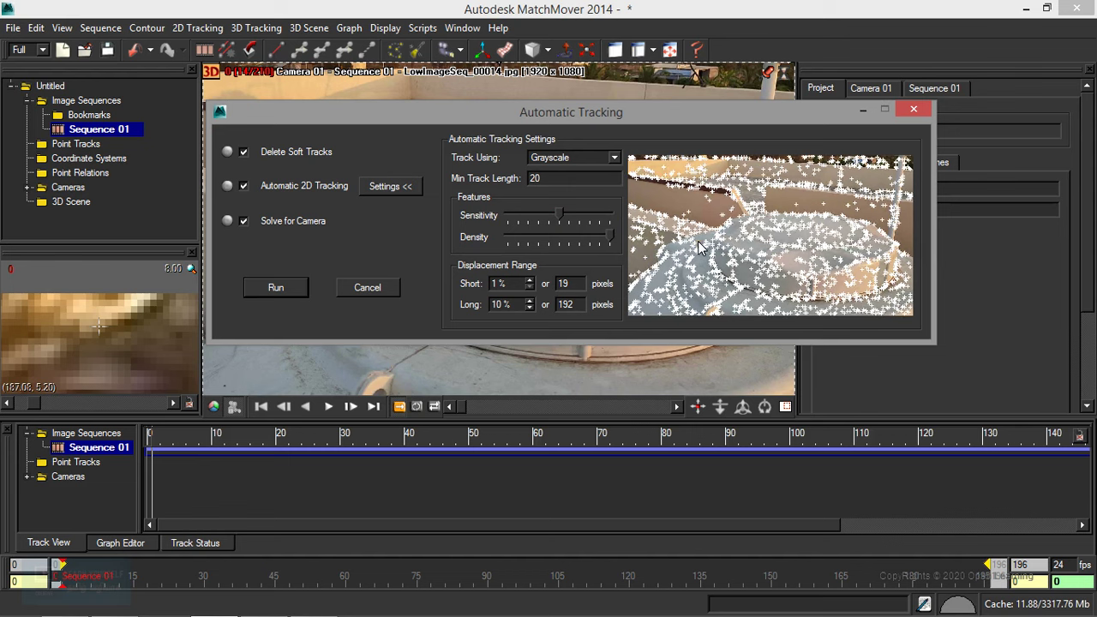
{"action": "double_click", "coordinate": [552, 180]}
{"action": "left_click_drag", "start_coordinate": [611, 242], "coordinate": [561, 247]}
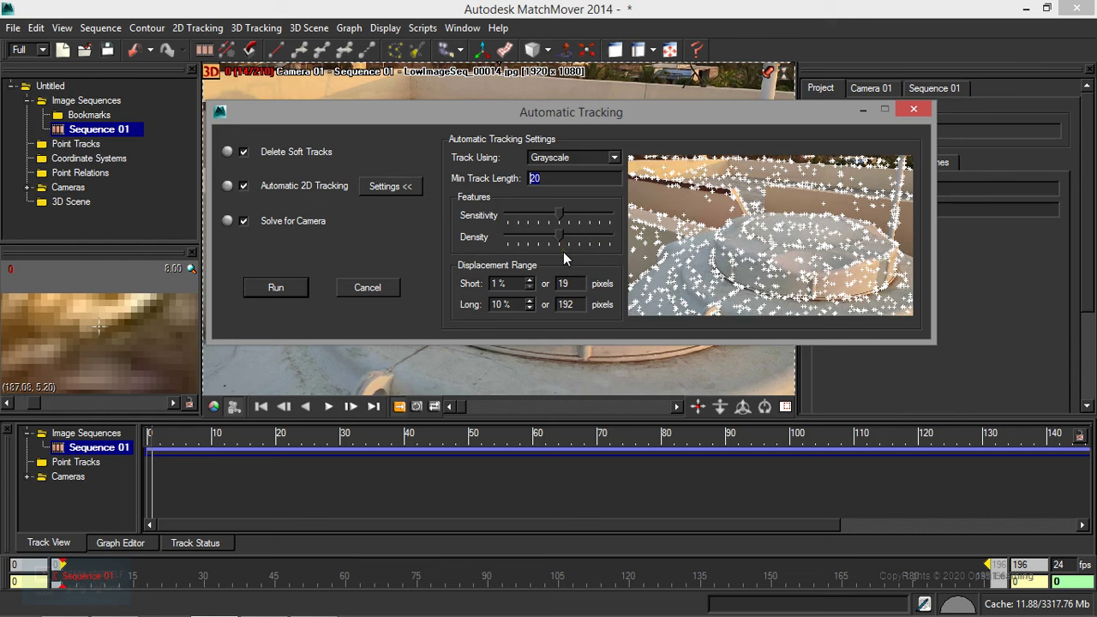
{"action": "left_click_drag", "start_coordinate": [561, 217], "coordinate": [570, 232]}
{"action": "left_click_drag", "start_coordinate": [640, 125], "coordinate": [683, 124]}
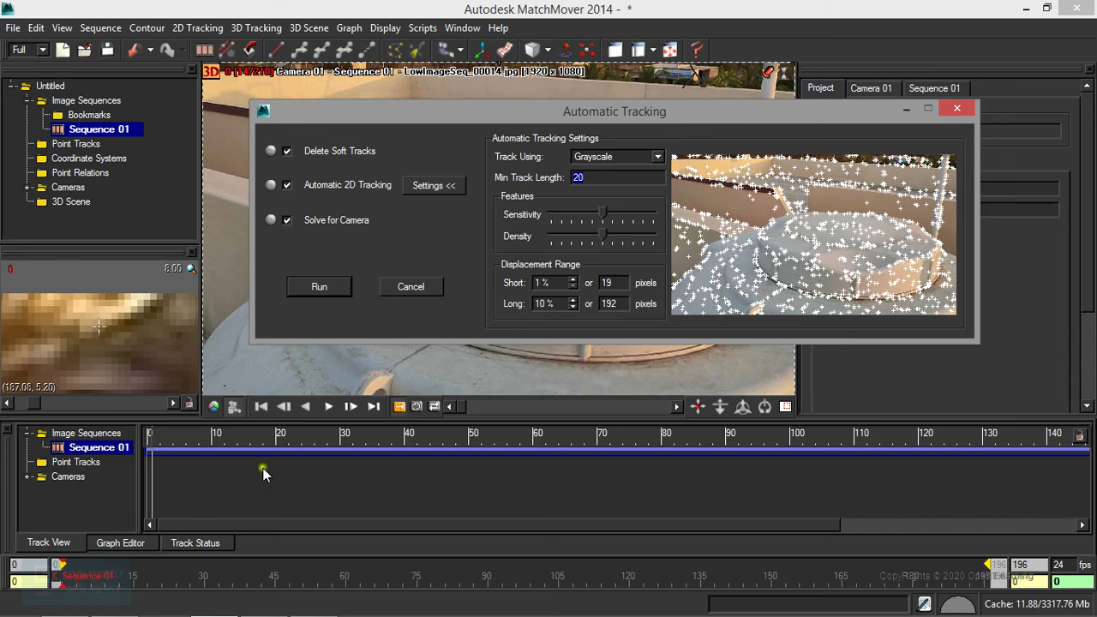
{"action": "left_click", "coordinate": [316, 152]}
{"action": "left_click", "coordinate": [413, 288]}
Run Automatic Tracking on the sequence with Delete Soft Tracks, Automatic 2D Tracking and Solve for Camera enabled.
{"action": "left_click", "coordinate": [198, 27]}
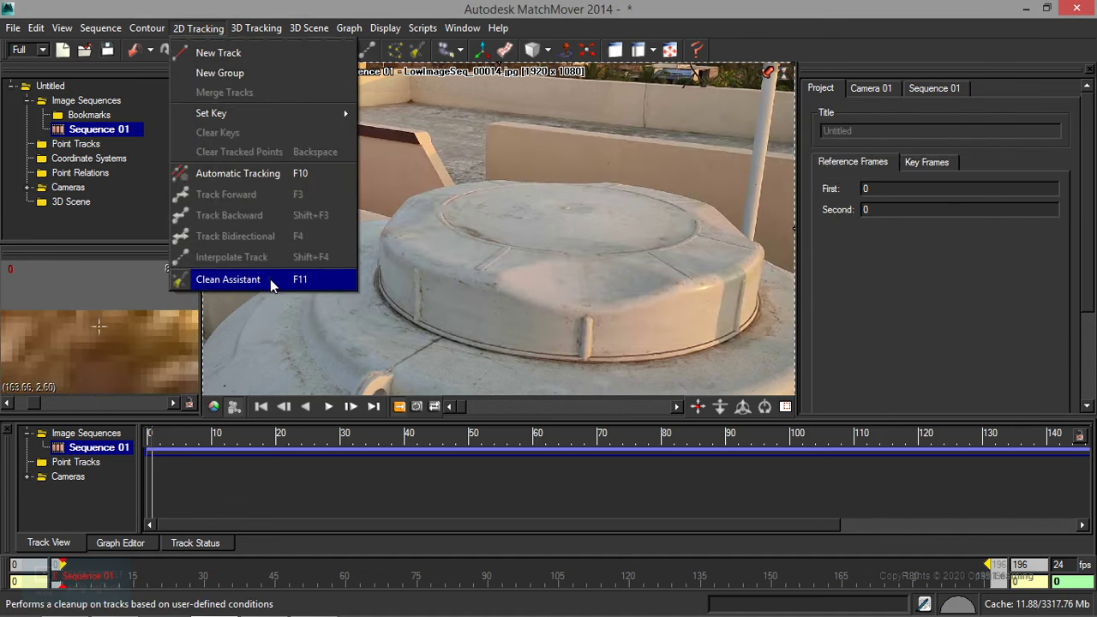
{"action": "mouse_move", "coordinate": [240, 28]}
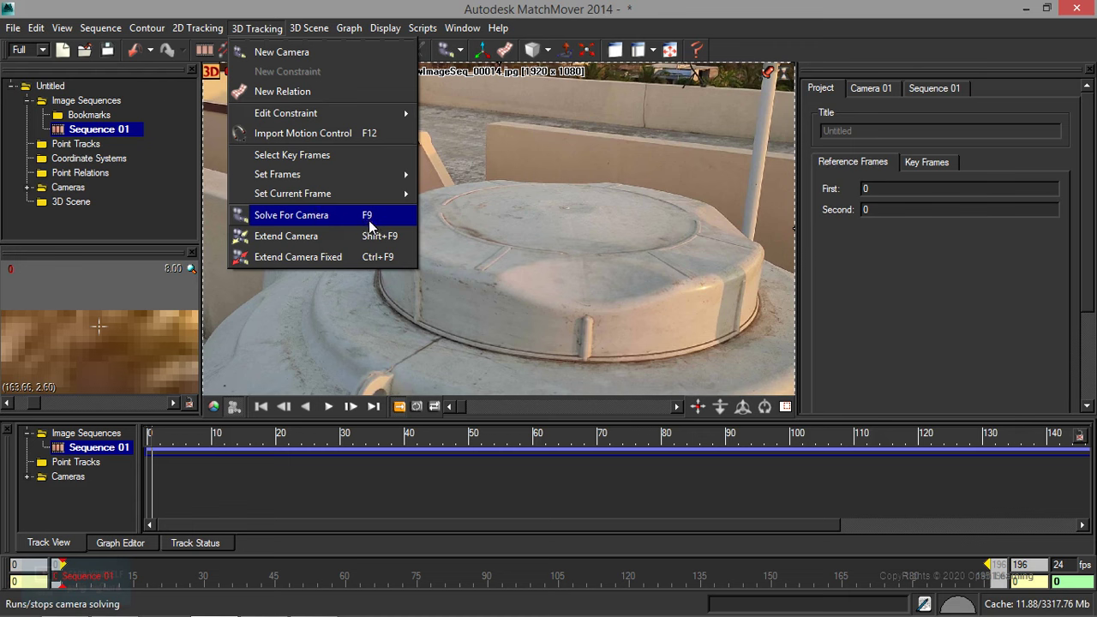
{"action": "left_click", "coordinate": [238, 181]}
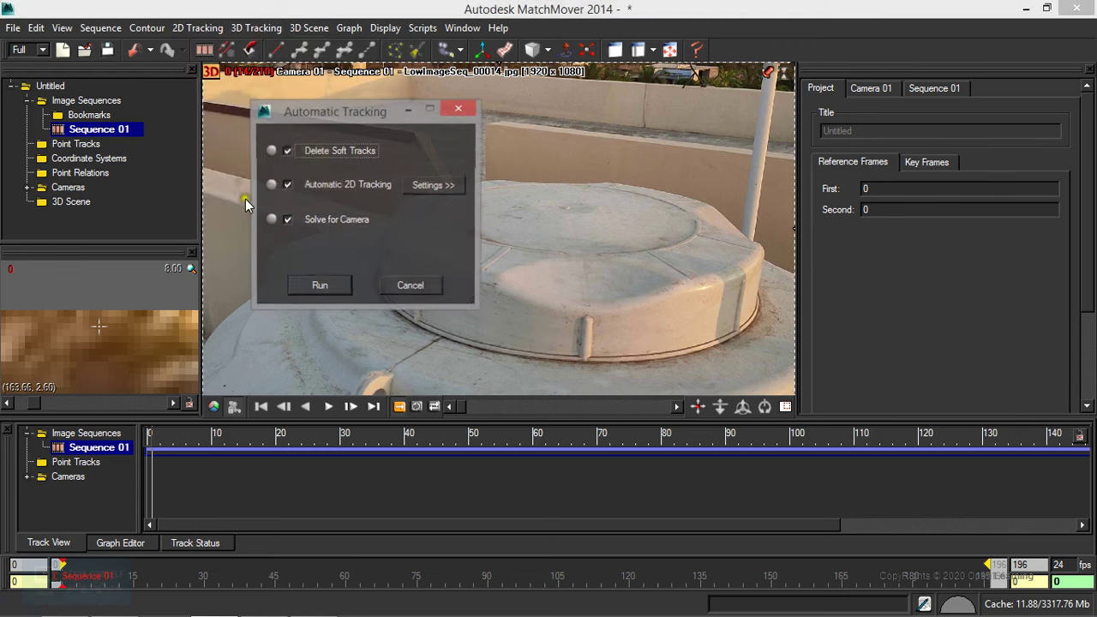
{"action": "left_click", "coordinate": [442, 186]}
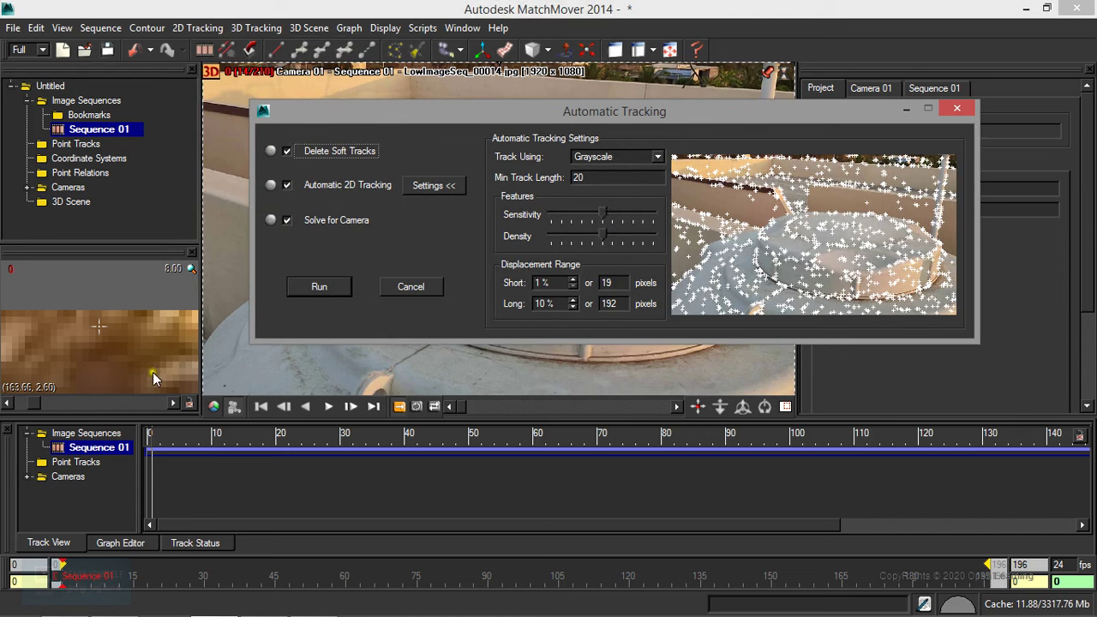
{"action": "left_click", "coordinate": [318, 288]}
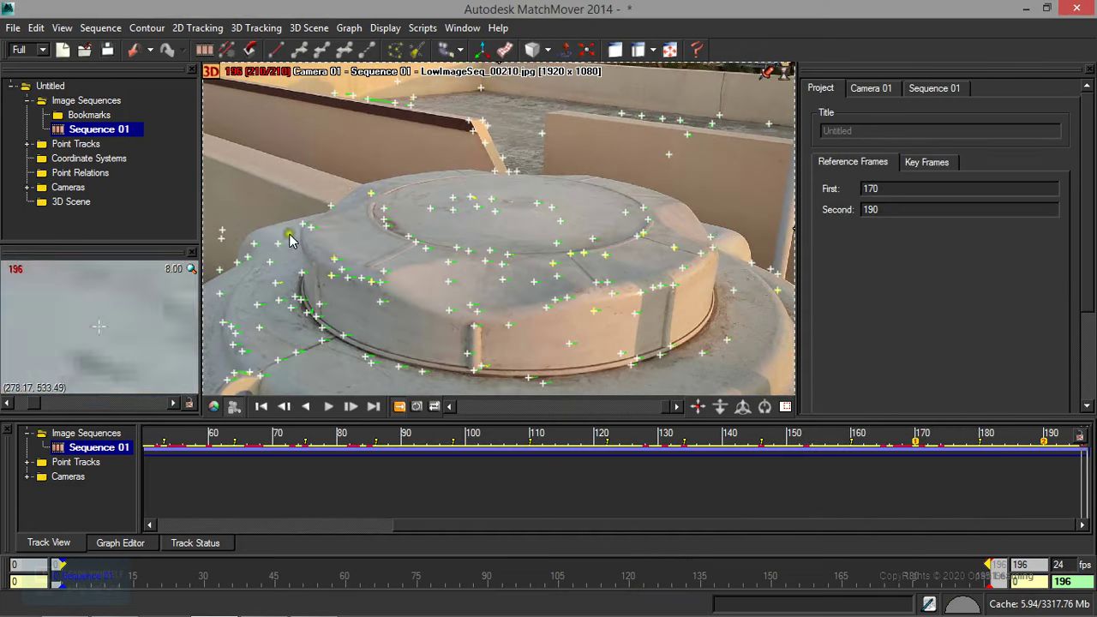
Expand Point Tracks and Auto Tracks in the project tree and look through the generated tracks.
{"action": "left_click", "coordinate": [28, 144]}
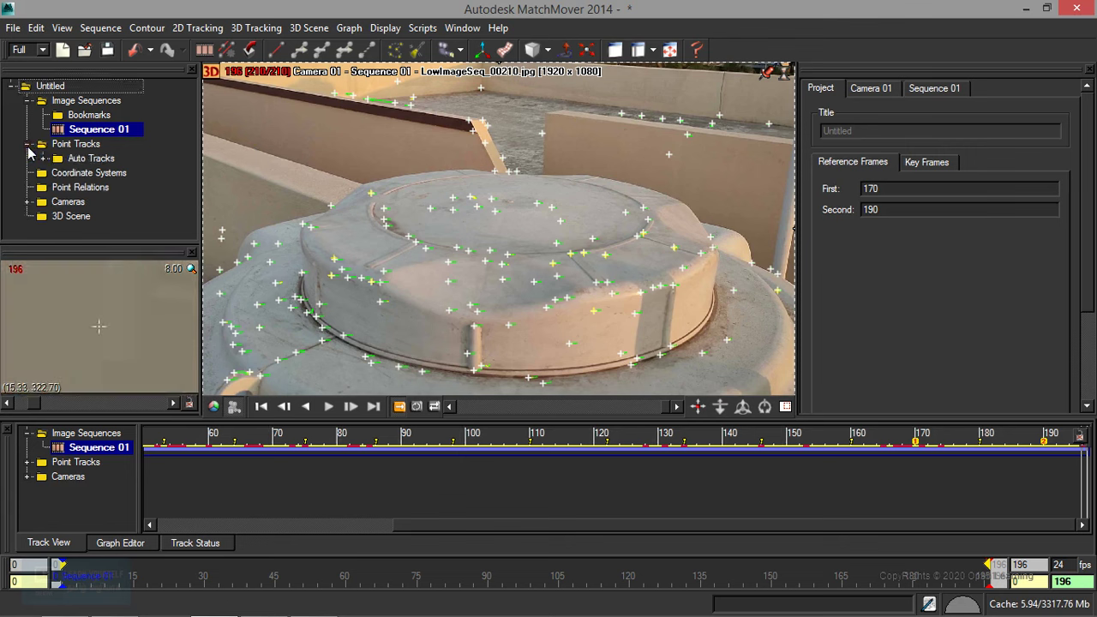
{"action": "left_click", "coordinate": [41, 159]}
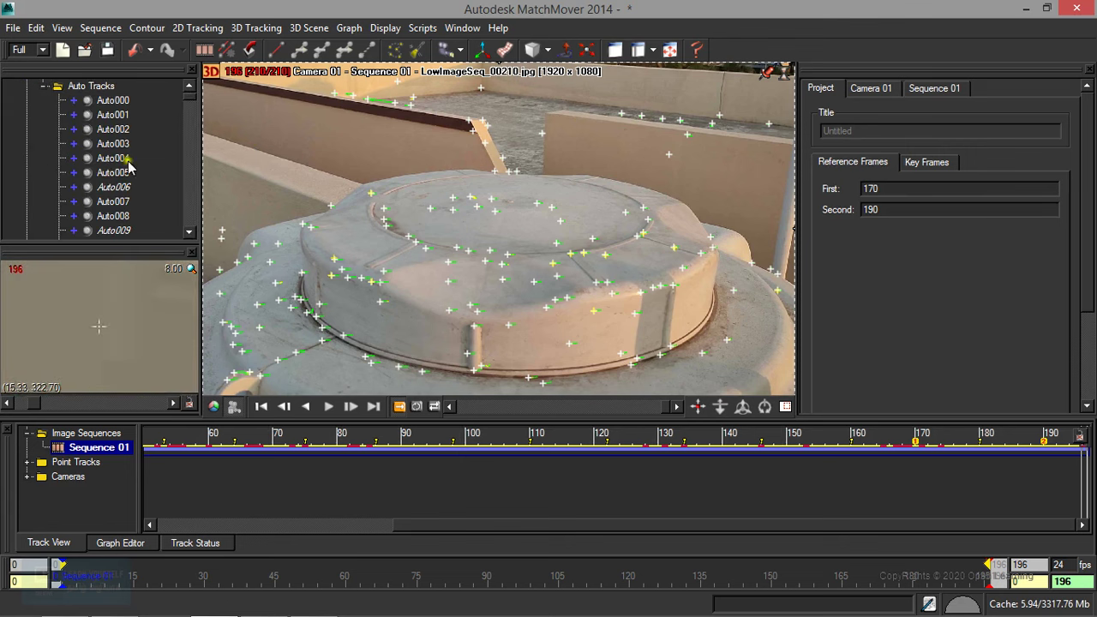
{"action": "left_click_drag", "start_coordinate": [189, 103], "coordinate": [193, 142]}
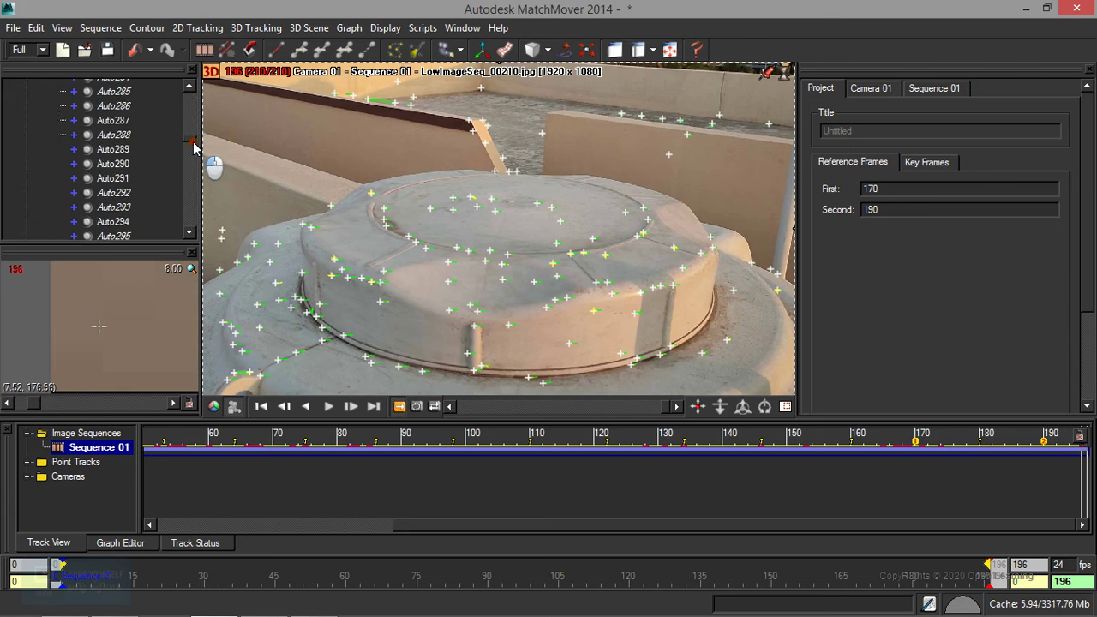
{"action": "left_click", "coordinate": [406, 214]}
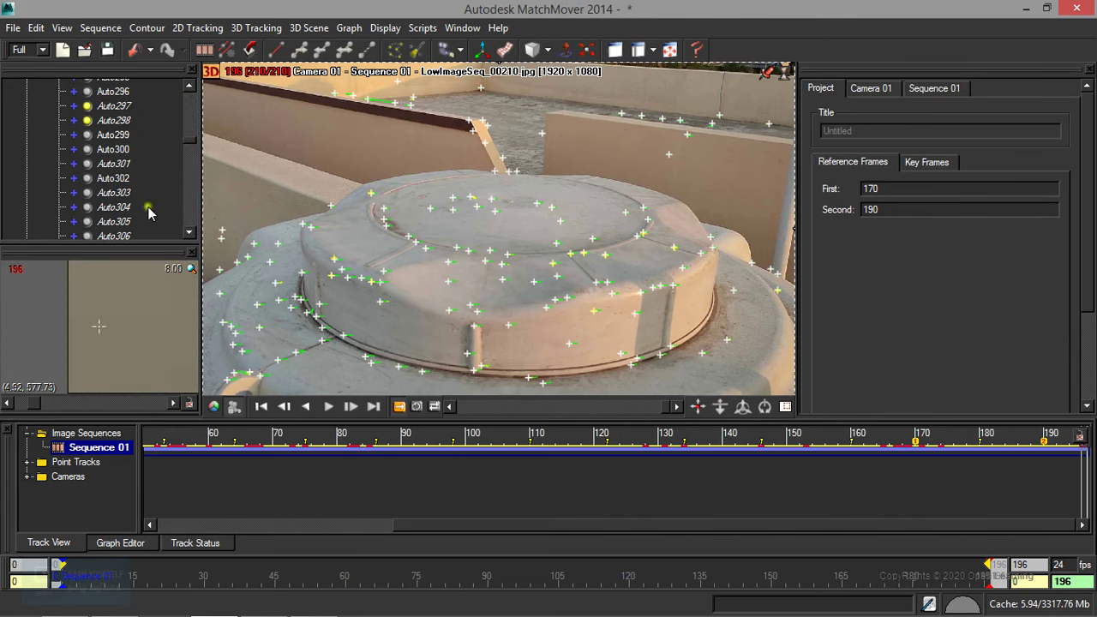
{"action": "left_click", "coordinate": [190, 234]}
{"action": "left_click_drag", "start_coordinate": [190, 235], "coordinate": [187, 238]}
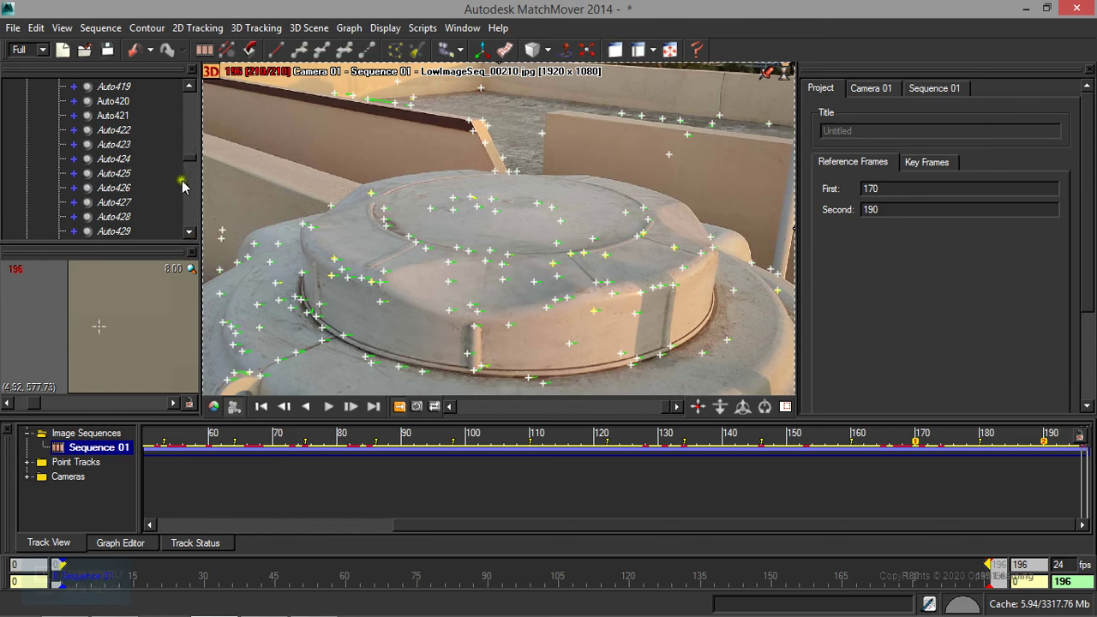
Examine the Auto Tracks group's properties and its individual tracks' frame ranges and quality along the timeline from frame 0.
{"action": "left_click", "coordinate": [249, 439]}
{"action": "left_click_drag", "start_coordinate": [249, 439], "coordinate": [300, 439]}
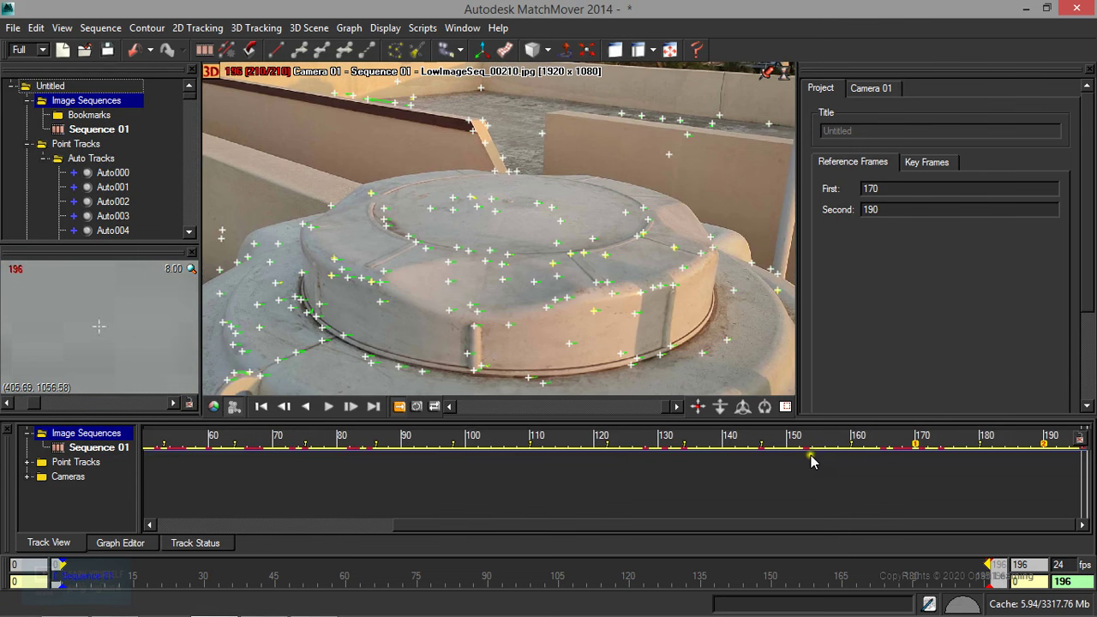
{"action": "left_click", "coordinate": [28, 462]}
{"action": "left_click", "coordinate": [62, 477]}
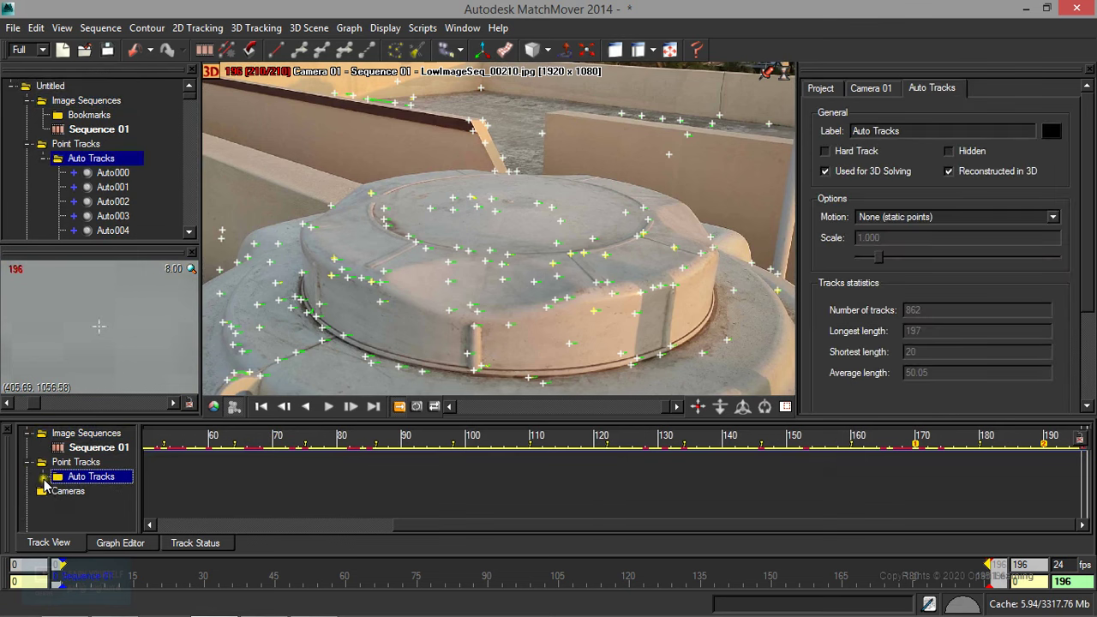
{"action": "left_click", "coordinate": [42, 477]}
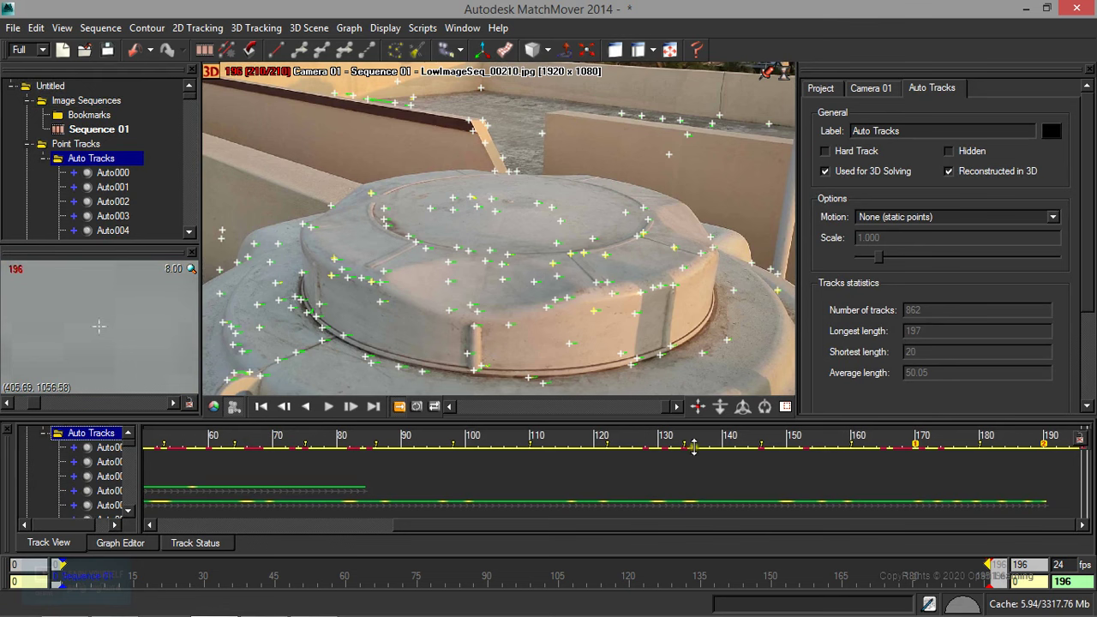
{"action": "left_click_drag", "start_coordinate": [441, 527], "coordinate": [154, 527]}
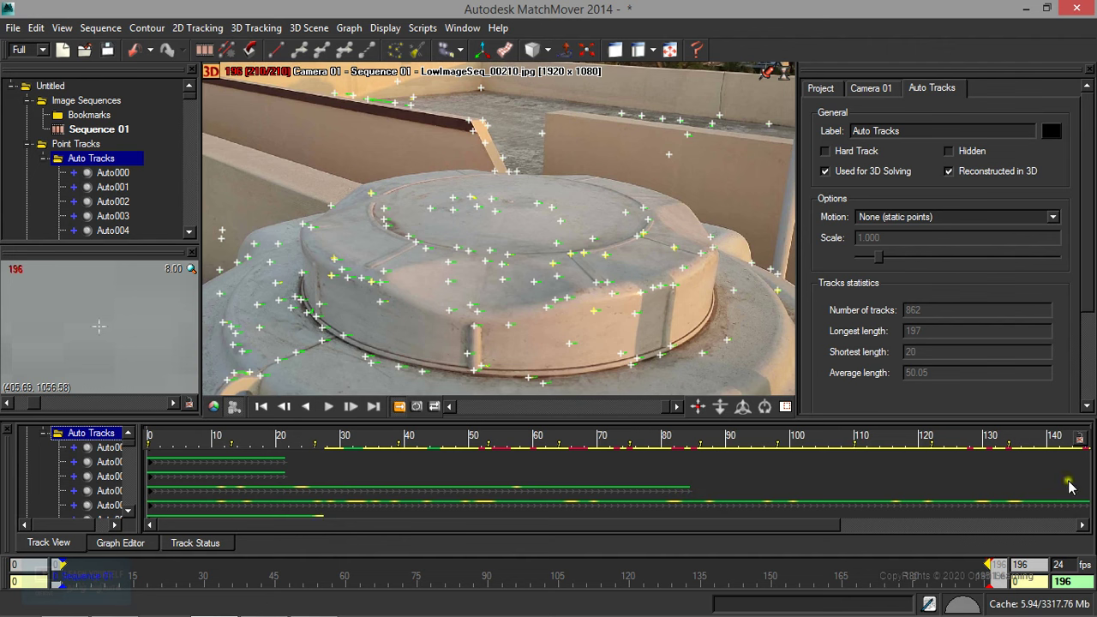
{"action": "scroll", "coordinate": [133, 455], "scroll_direction": "down", "scroll_amount": 3}
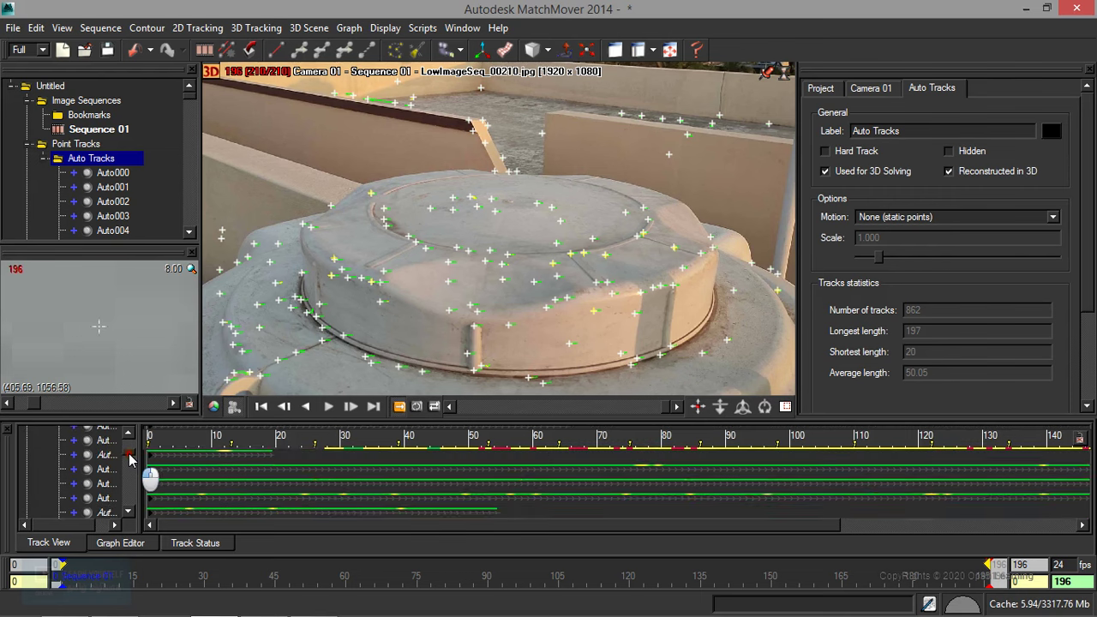
{"action": "scroll", "coordinate": [130, 460], "scroll_direction": "down", "scroll_amount": 6}
{"action": "scroll", "coordinate": [129, 488], "scroll_direction": "up", "scroll_amount": 10}
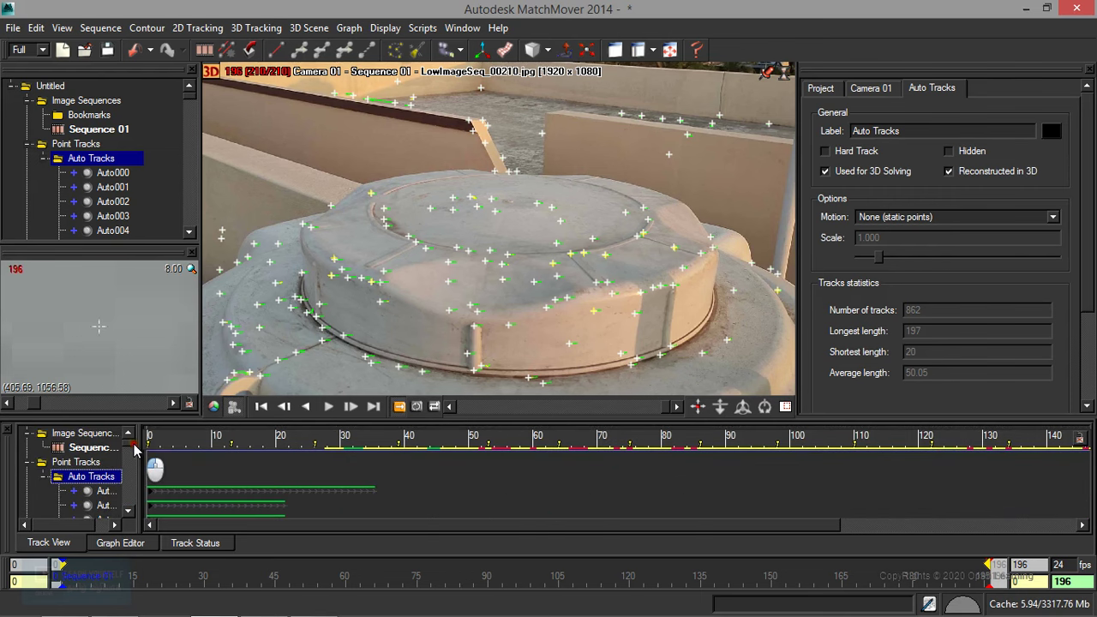